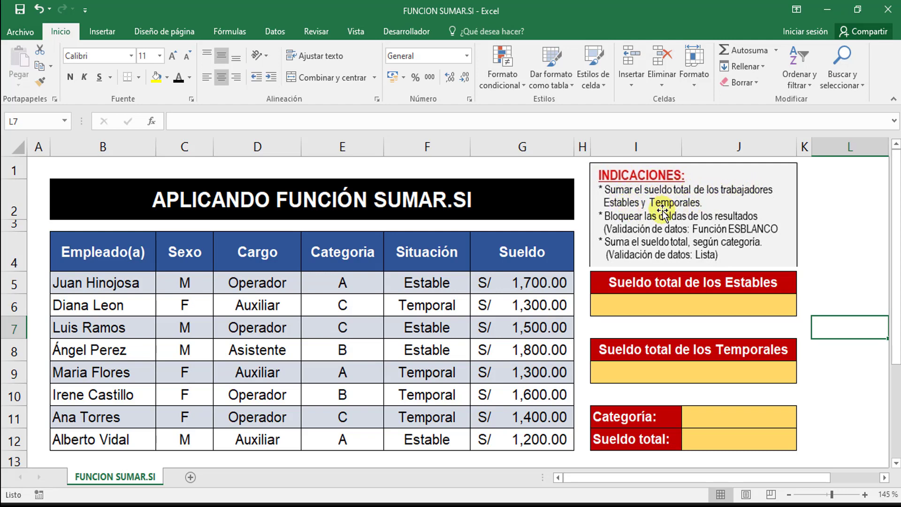
- Examine the empty result cells for Estables and Temporales and the table's Situación and Sueldo entries
{"action": "left_click", "coordinate": [629, 302]}
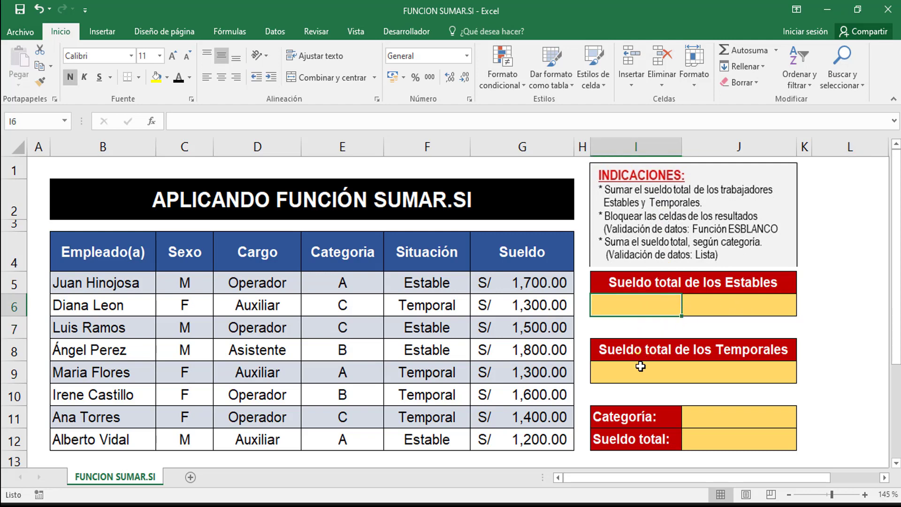
{"action": "left_click", "coordinate": [624, 373]}
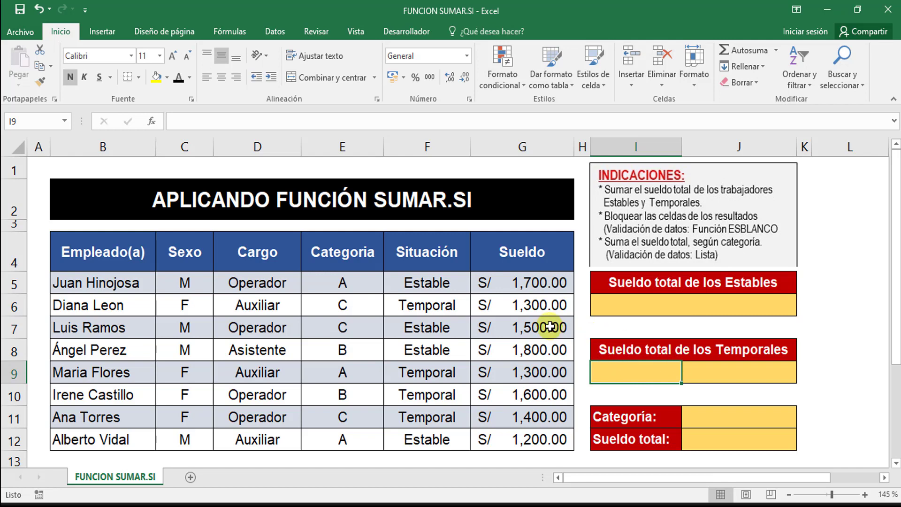
{"action": "left_click", "coordinate": [430, 283]}
{"action": "left_click", "coordinate": [430, 306]}
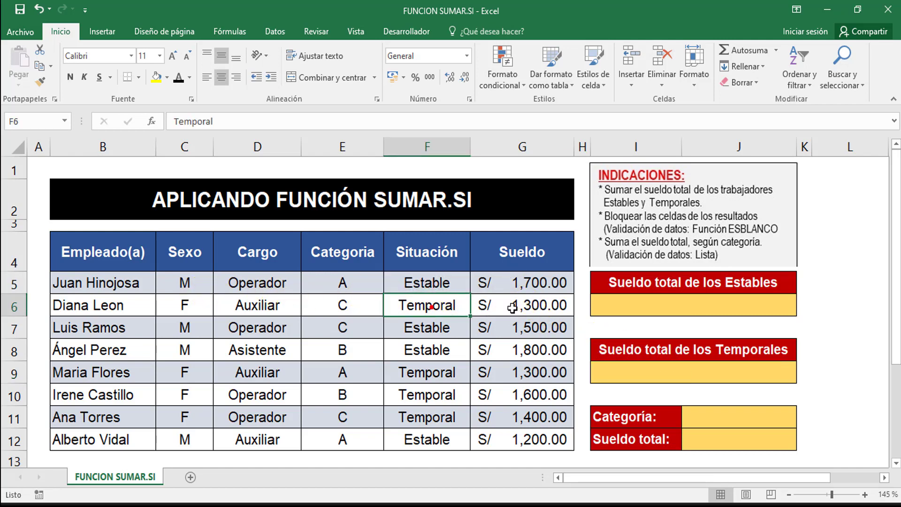
{"action": "left_click", "coordinate": [444, 324]}
{"action": "left_click", "coordinate": [508, 327]}
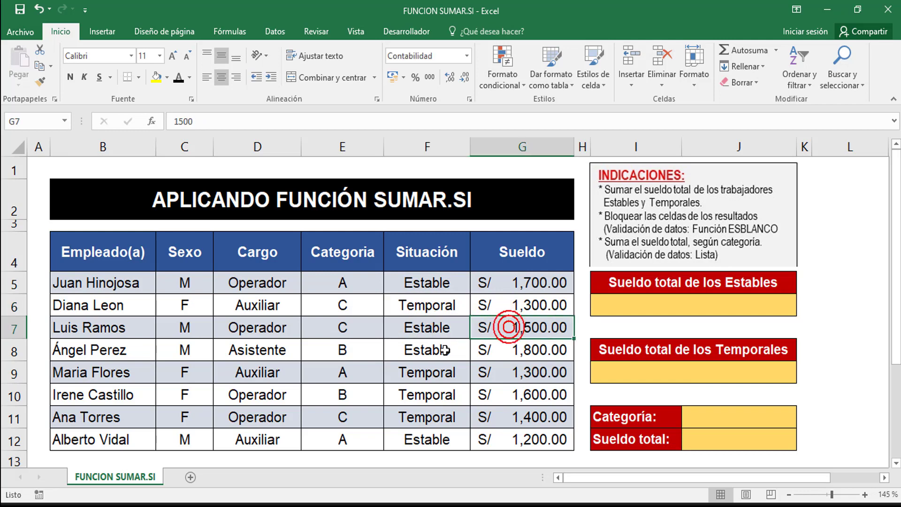
{"action": "left_click", "coordinate": [443, 349]}
{"action": "left_click", "coordinate": [427, 386]}
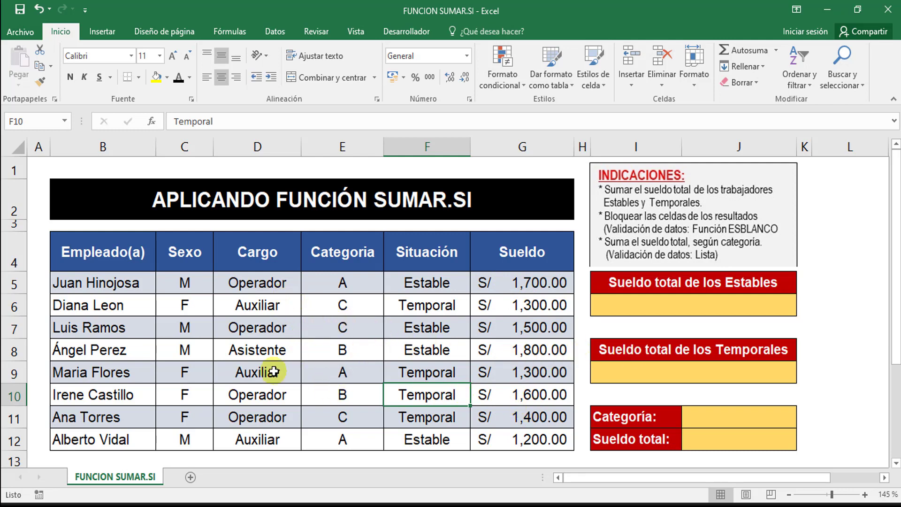
{"action": "left_click", "coordinate": [826, 300]}
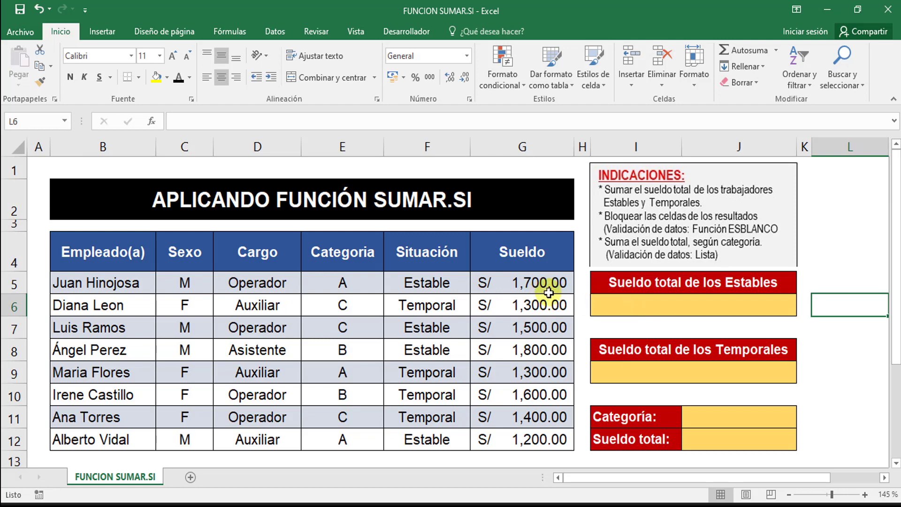
- Select the salaries of the Estable employees together, G5, G7, G8 and G12, to check their sum against the Situación column
{"action": "left_click", "coordinate": [516, 282]}
{"action": "left_click", "coordinate": [516, 333]}
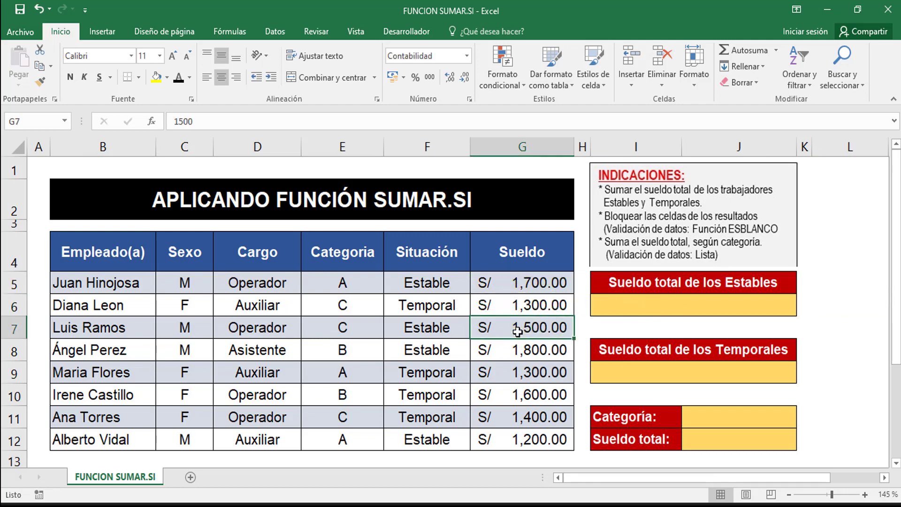
{"action": "left_click", "coordinate": [520, 351]}
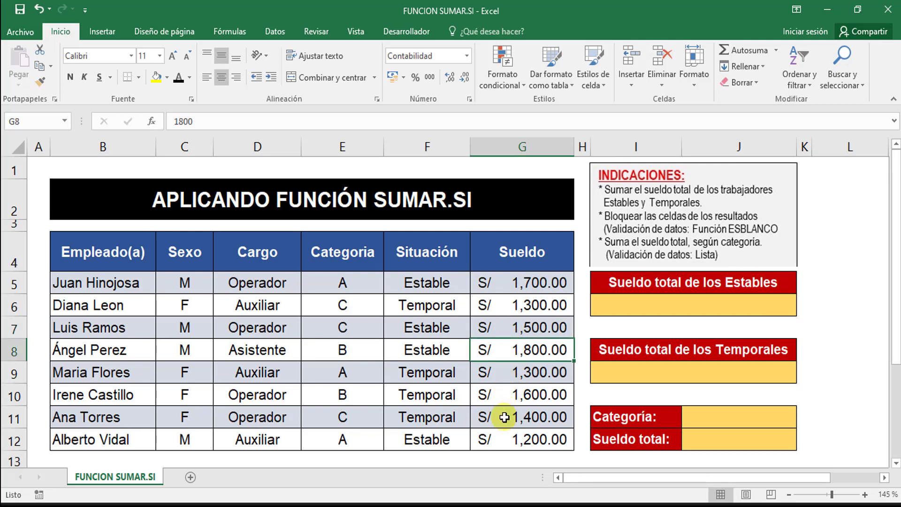
{"action": "left_click", "coordinate": [524, 439]}
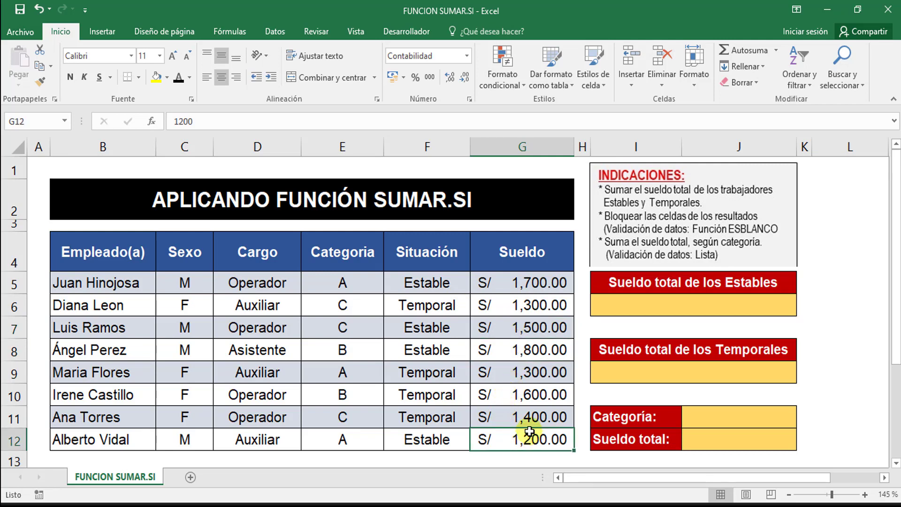
{"action": "left_click", "coordinate": [544, 283]}
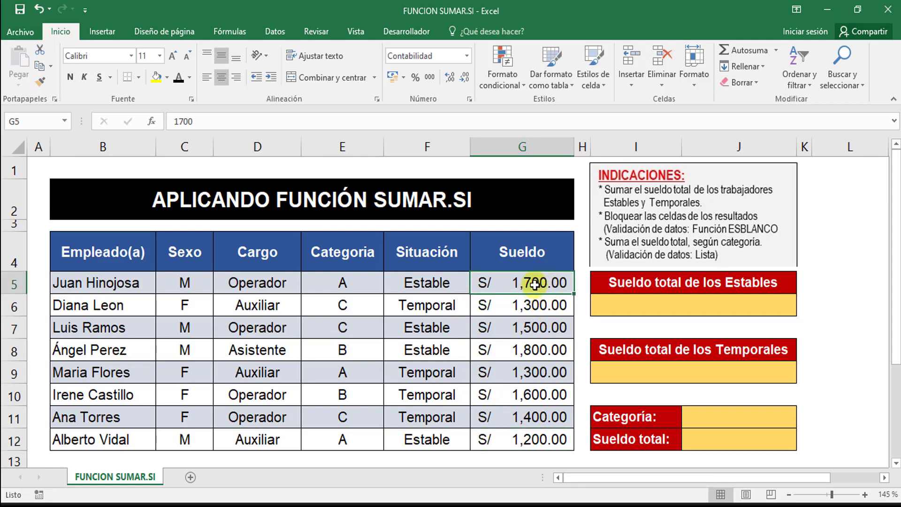
{"action": "left_click", "coordinate": [537, 331], "text": "ctrl"}
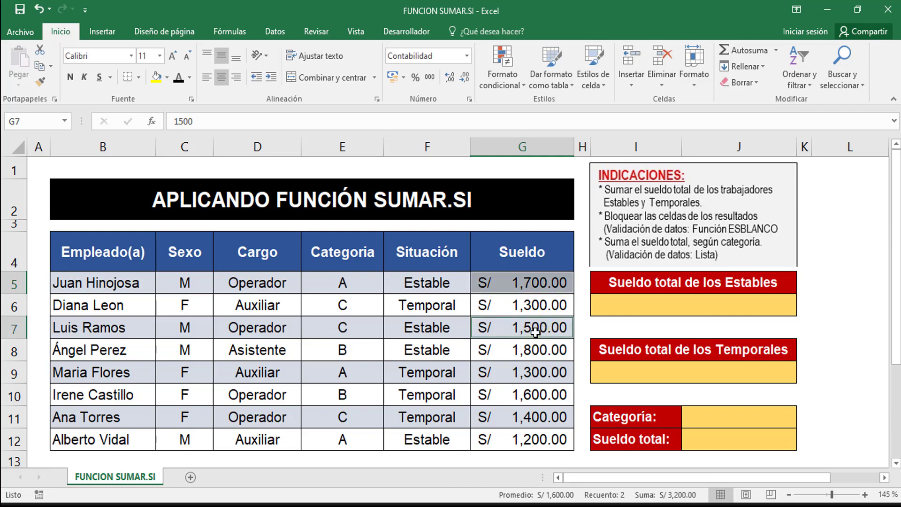
{"action": "left_click", "coordinate": [534, 358], "text": "ctrl"}
{"action": "left_click", "coordinate": [519, 439], "text": "ctrl"}
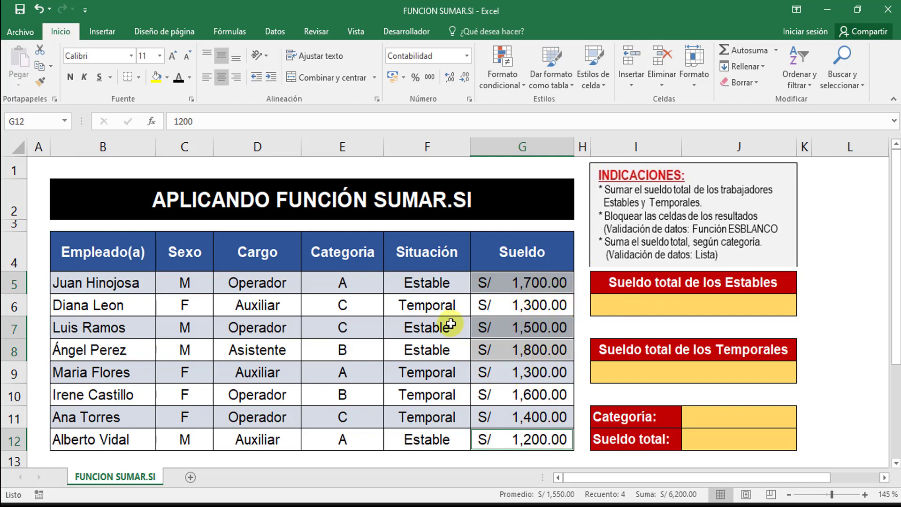
{"action": "left_click", "coordinate": [439, 283]}
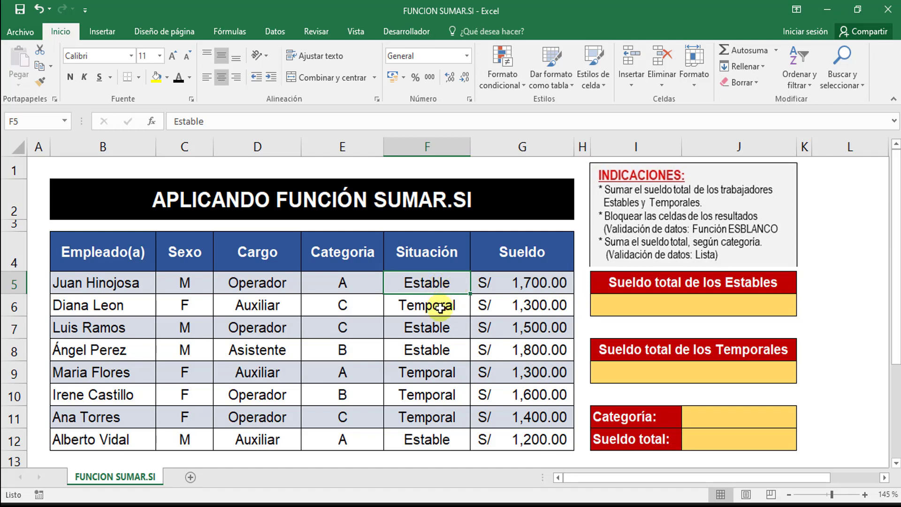
{"action": "left_click", "coordinate": [440, 307]}
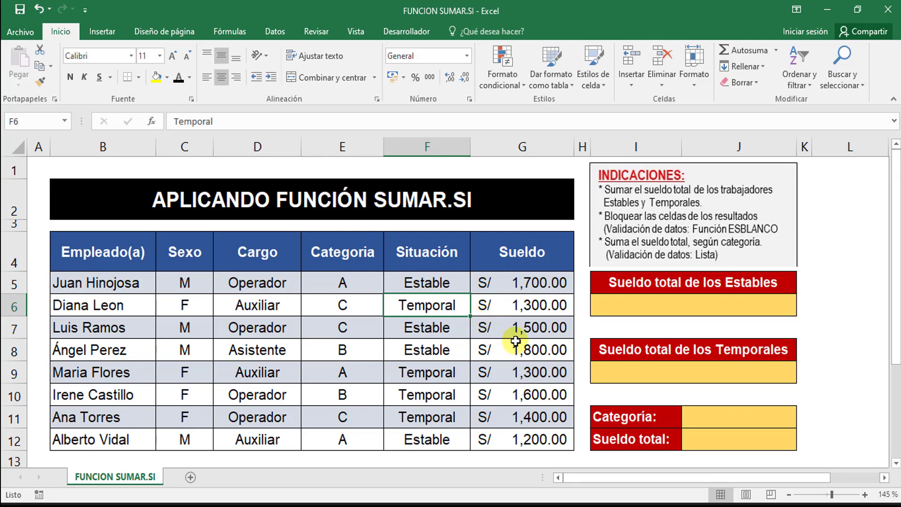
- Enter =SUMAR.SI(F5:F12;"Estable";G5:G12) in cell I6 to total the salaries of the Estable employees
{"action": "left_click", "coordinate": [626, 309]}
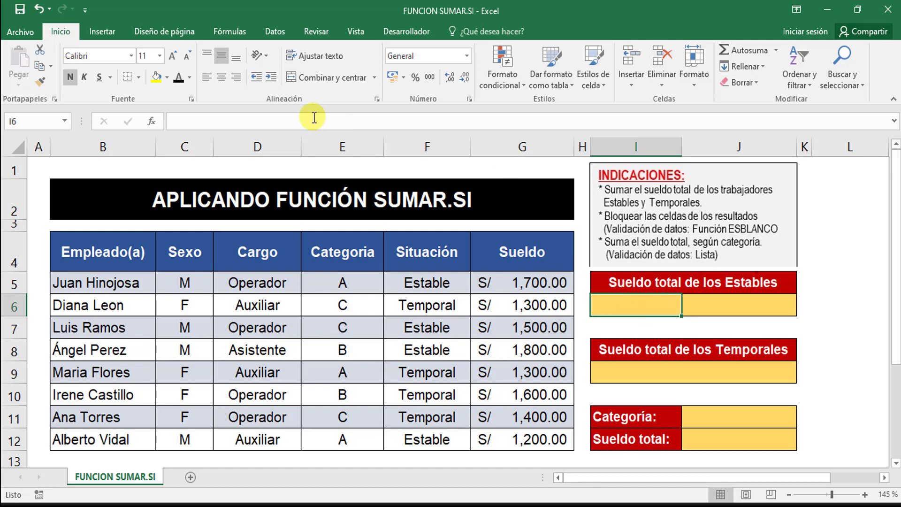
{"action": "left_click", "coordinate": [294, 117]}
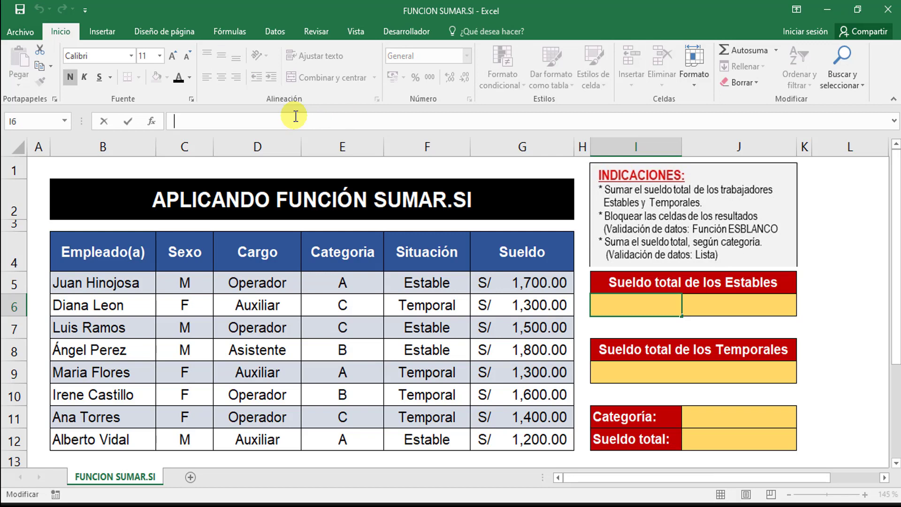
{"action": "type", "text": "=SUMA"}
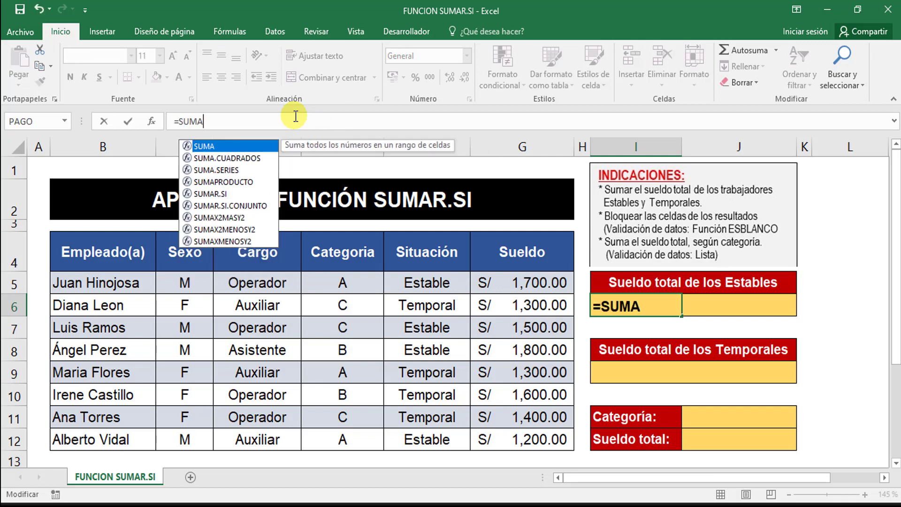
{"action": "type", "text": "R.SI("}
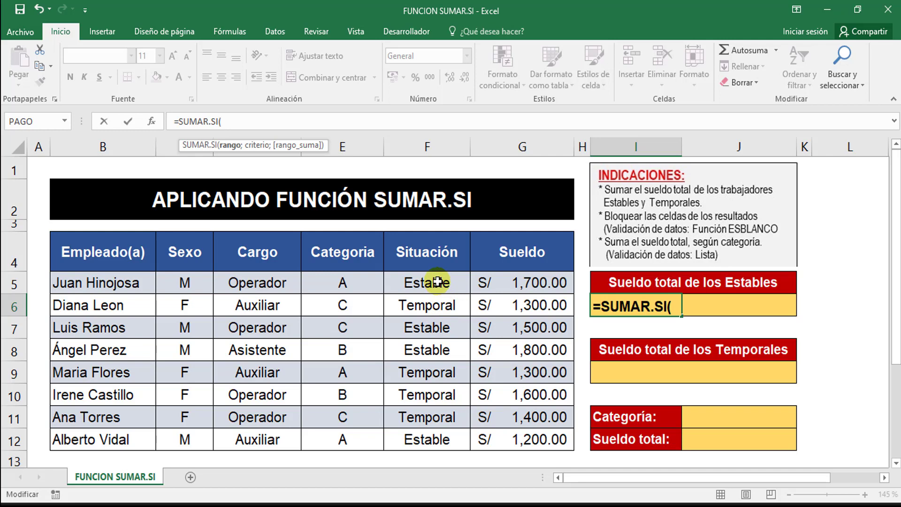
{"action": "left_click_drag", "start_coordinate": [437, 281], "coordinate": [433, 432]}
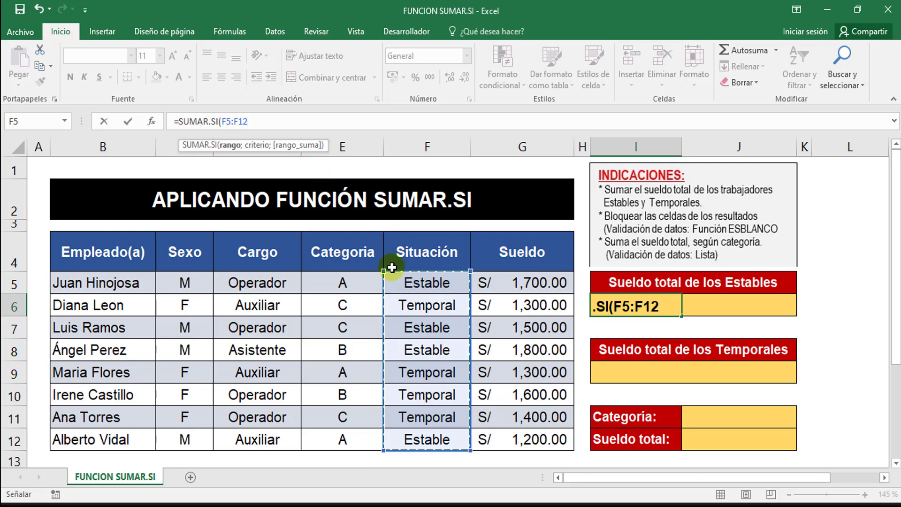
{"action": "type", "text": ";"}
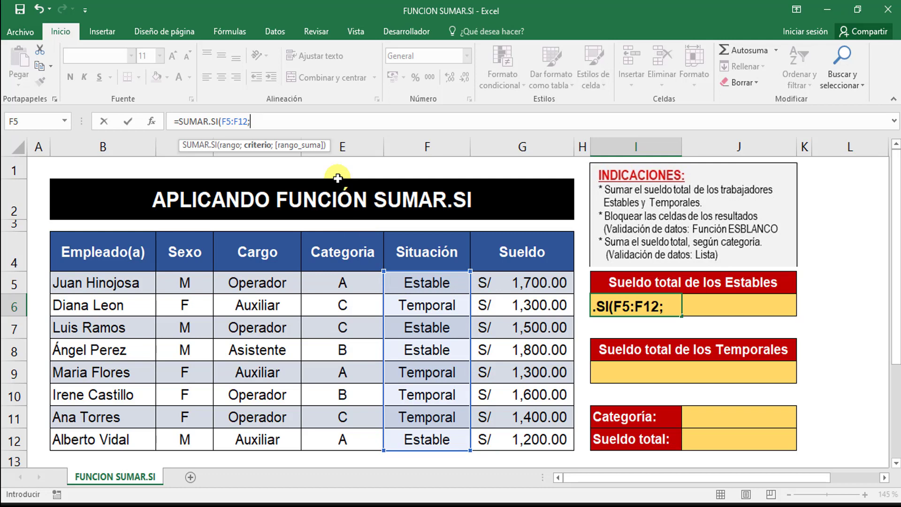
{"action": "type", "text": "\"Est"}
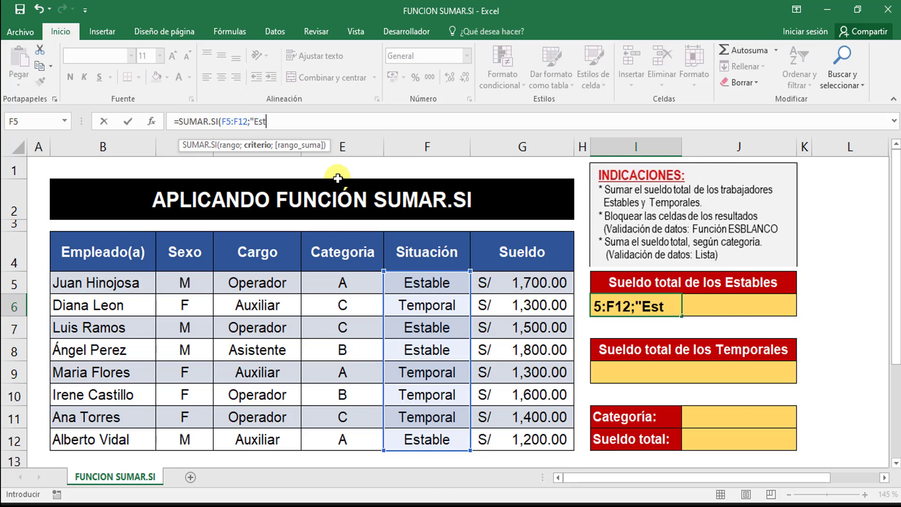
{"action": "type", "text": "able"}
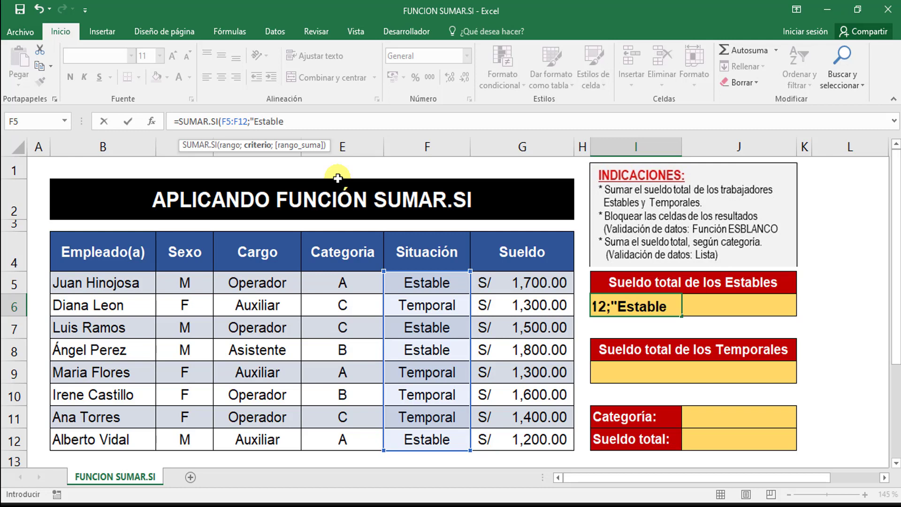
{"action": "type", "text": "\";"}
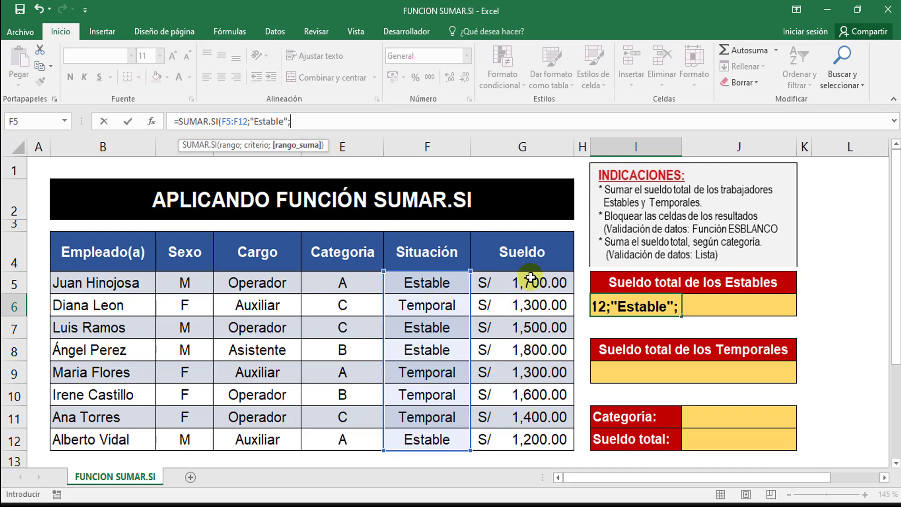
{"action": "left_click_drag", "start_coordinate": [530, 278], "coordinate": [529, 439]}
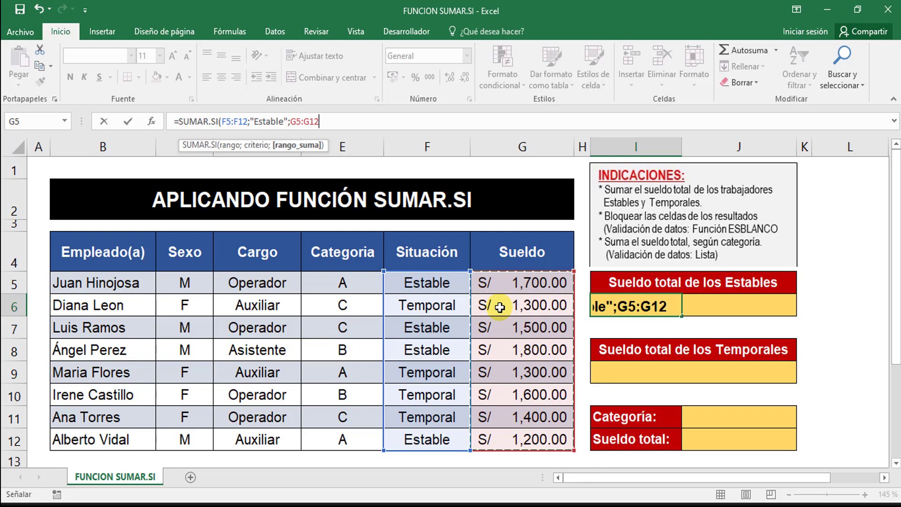
{"action": "key", "text": "Return"}
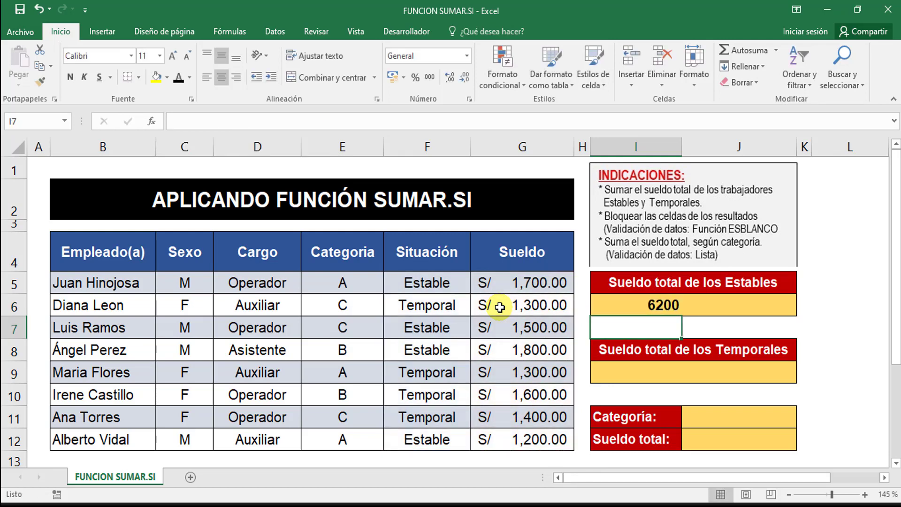
- Apply the Contabilidad number format to the Estables total in cell I6
{"action": "left_click", "coordinate": [643, 307]}
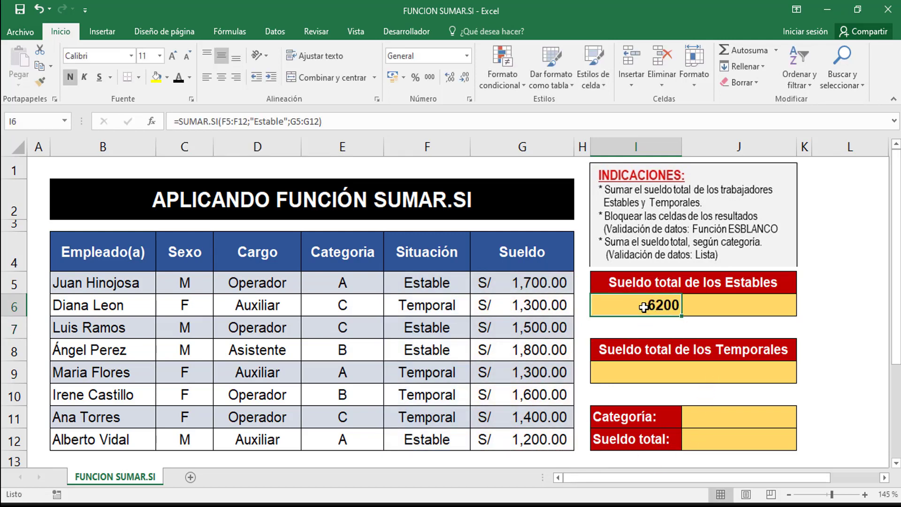
{"action": "left_click", "coordinate": [466, 55]}
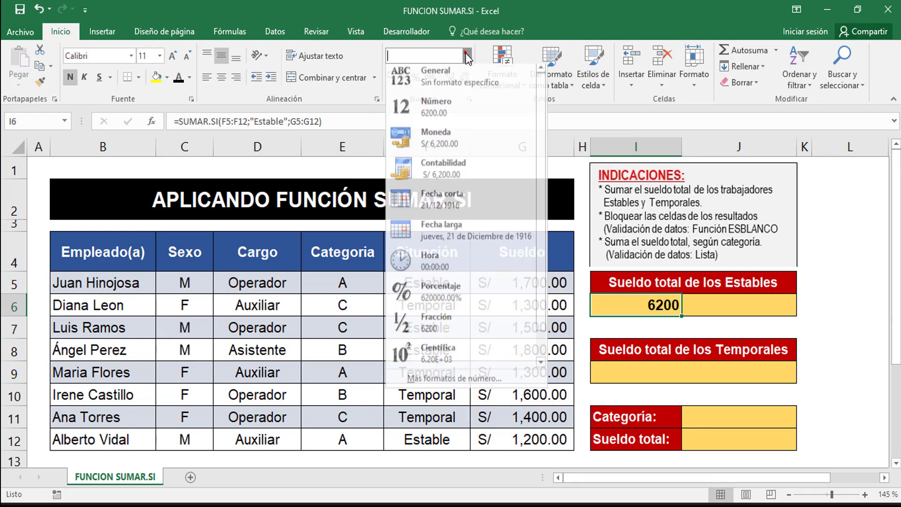
{"action": "left_click", "coordinate": [486, 167]}
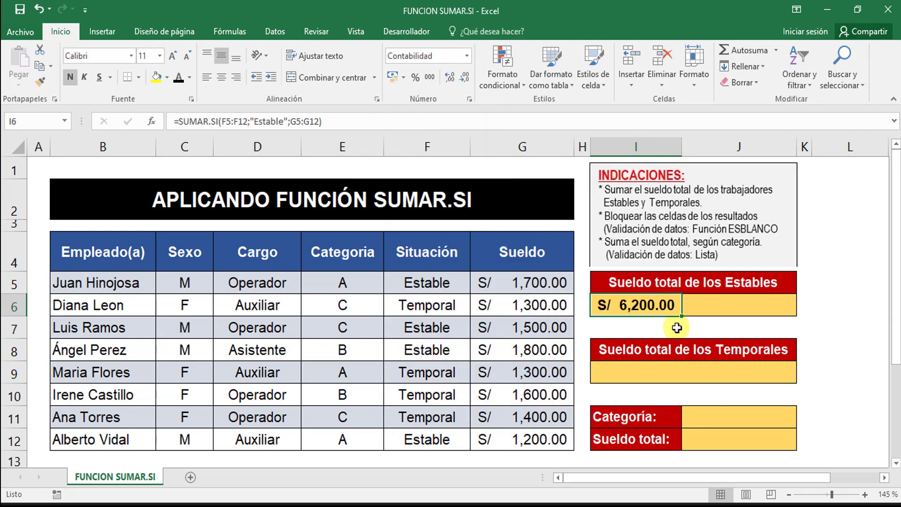
{"action": "left_click", "coordinate": [828, 319]}
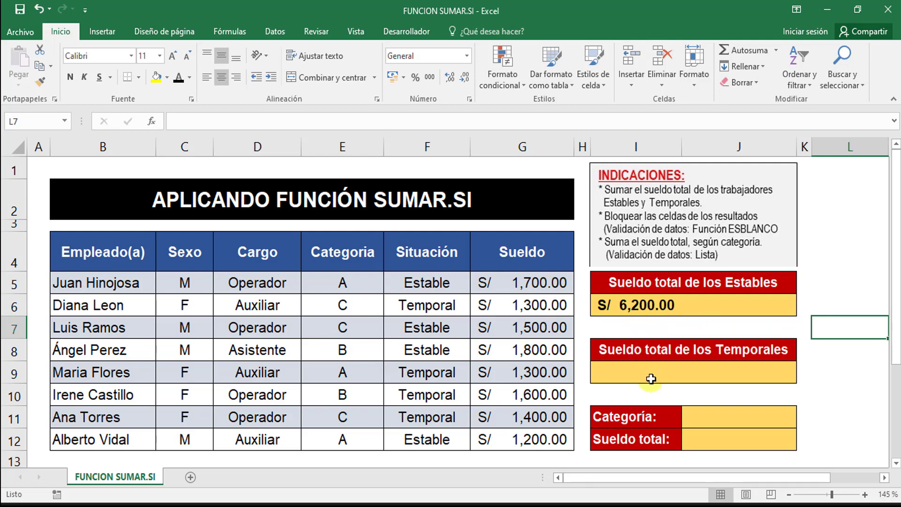
- Enter =SUMAR.SI(F5:F12;"Temporal";G5:G12) in cell I9 to total the salaries of the Temporal employees
{"action": "left_click", "coordinate": [627, 374]}
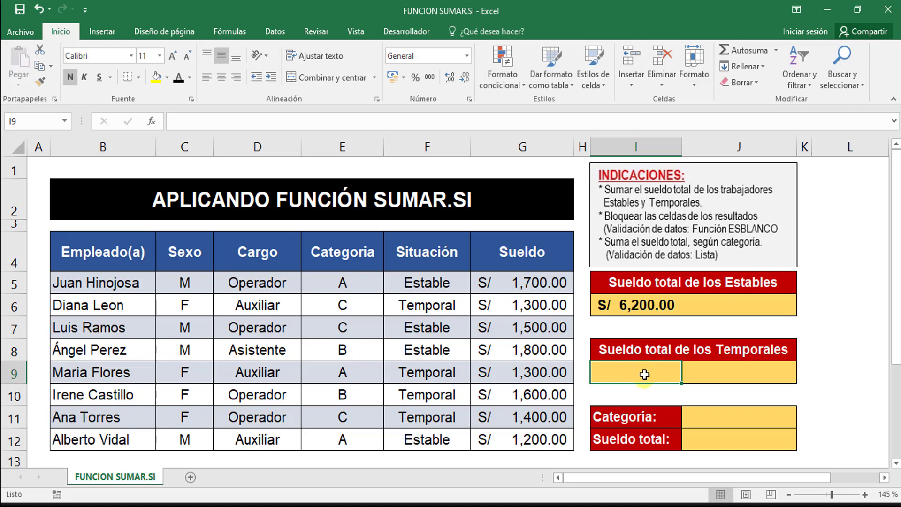
{"action": "type", "text": "="}
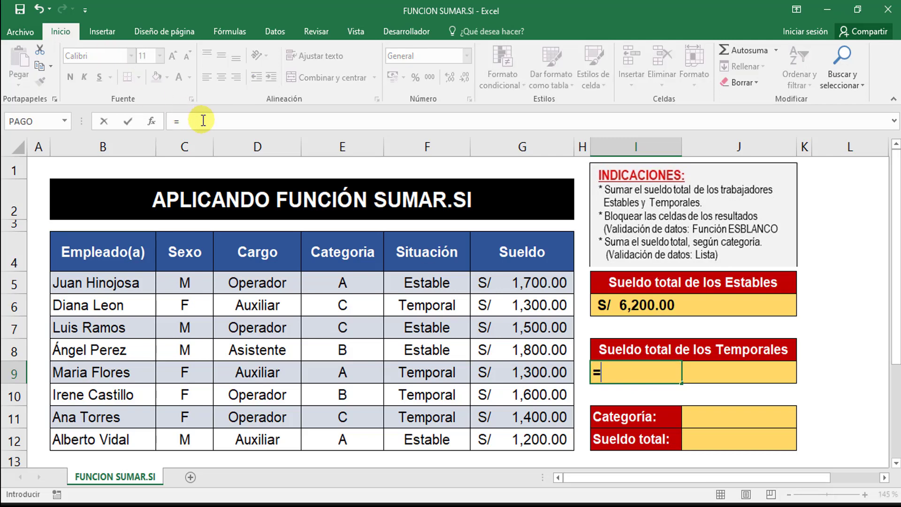
{"action": "type", "text": "sumar."}
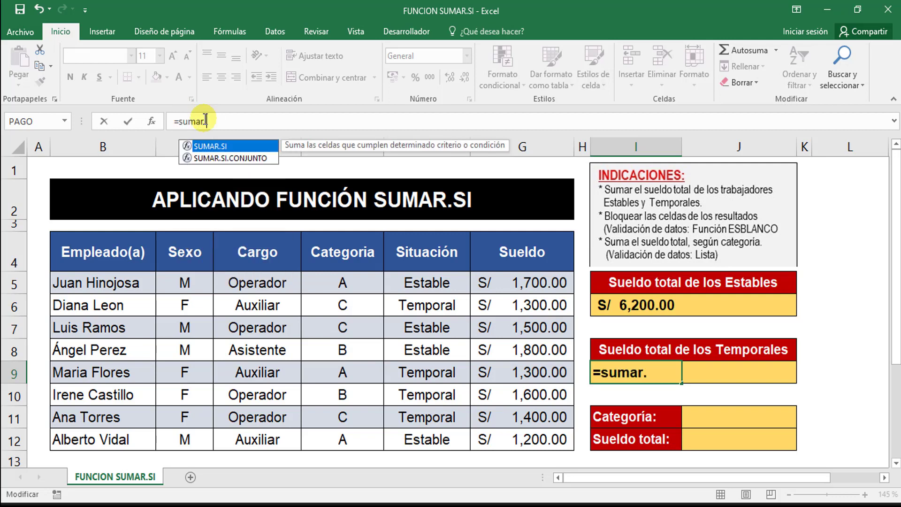
{"action": "key", "text": "BackSpace"}
{"action": "key", "text": "BackSpace"}
{"action": "key", "text": "BackSpace"}
{"action": "key", "text": "BackSpace"}
{"action": "key", "text": "BackSpace"}
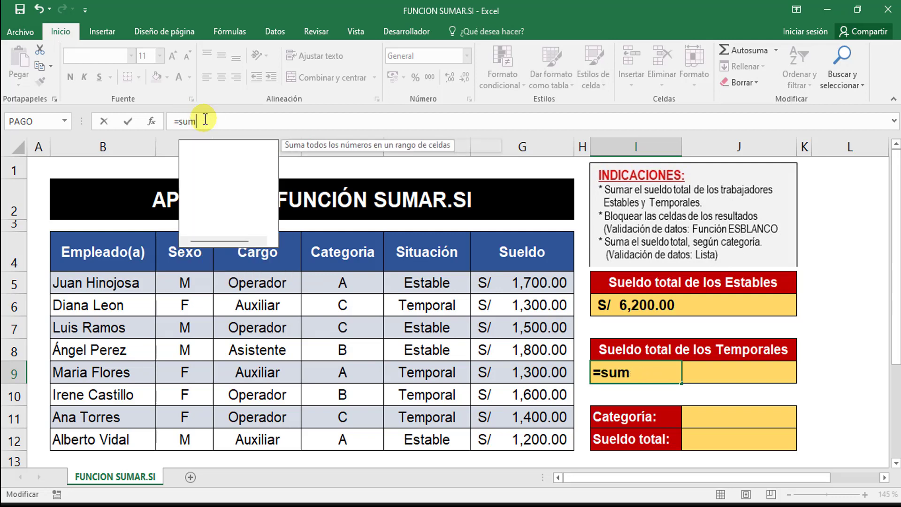
{"action": "type", "text": "SUMA"}
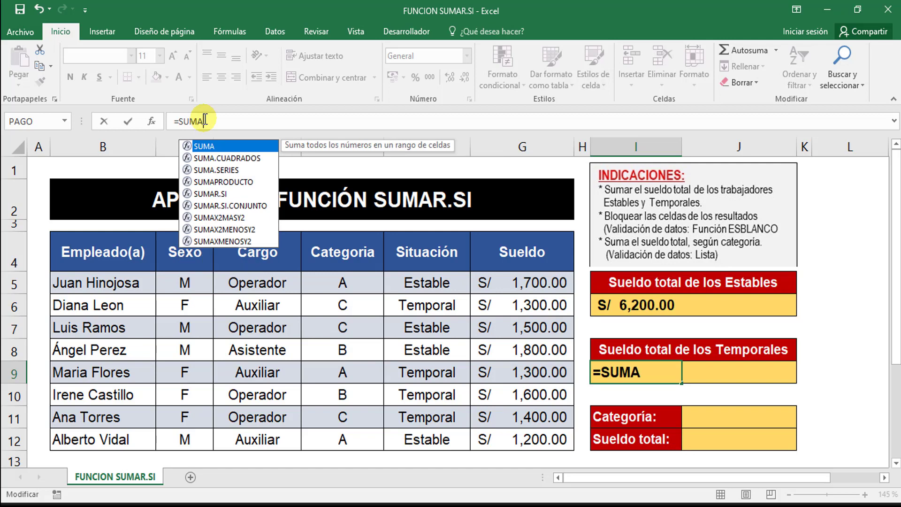
{"action": "type", "text": "R.S"}
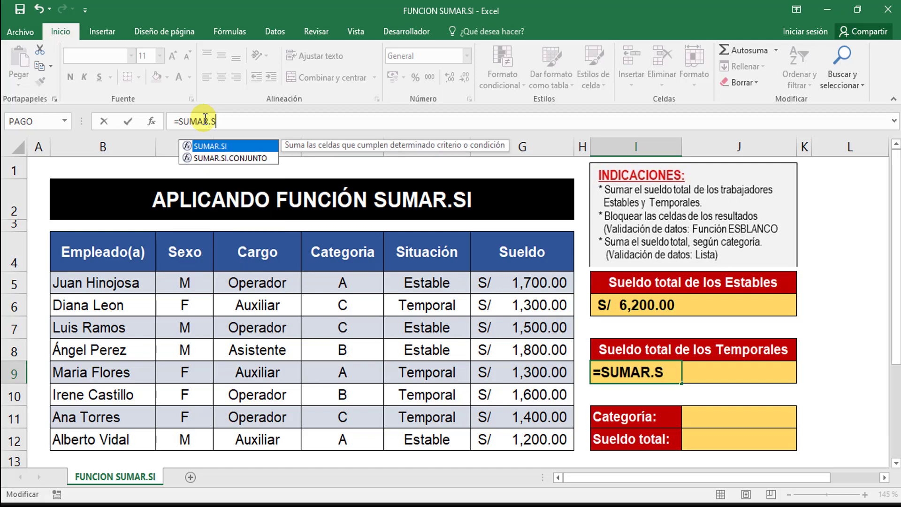
{"action": "type", "text": "I"}
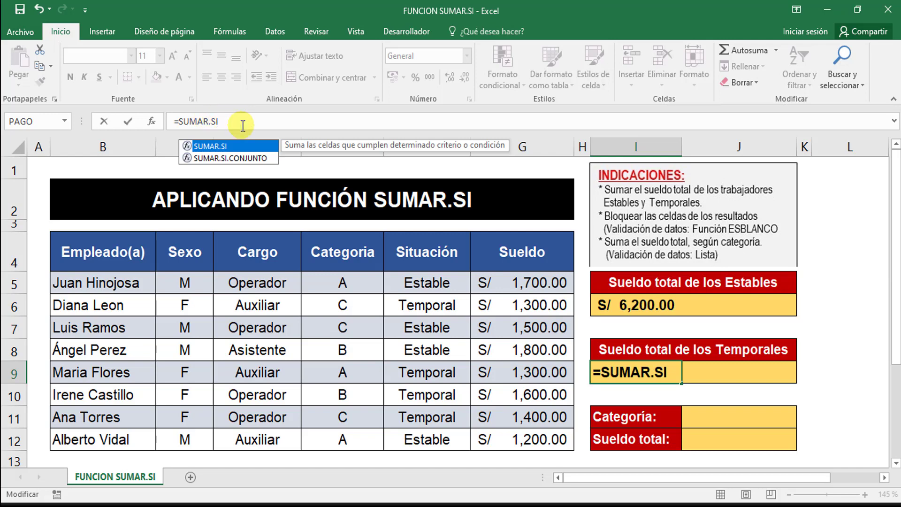
{"action": "type", "text": "("}
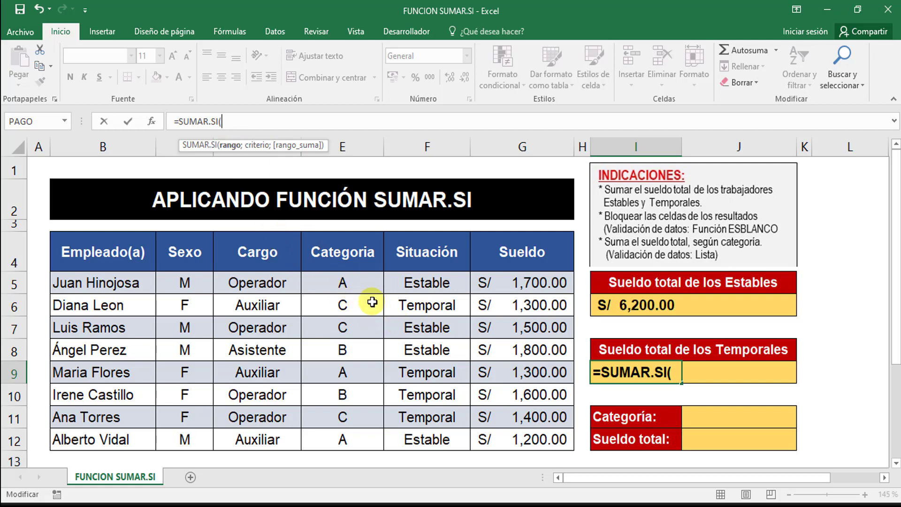
{"action": "left_click_drag", "start_coordinate": [446, 282], "coordinate": [444, 439]}
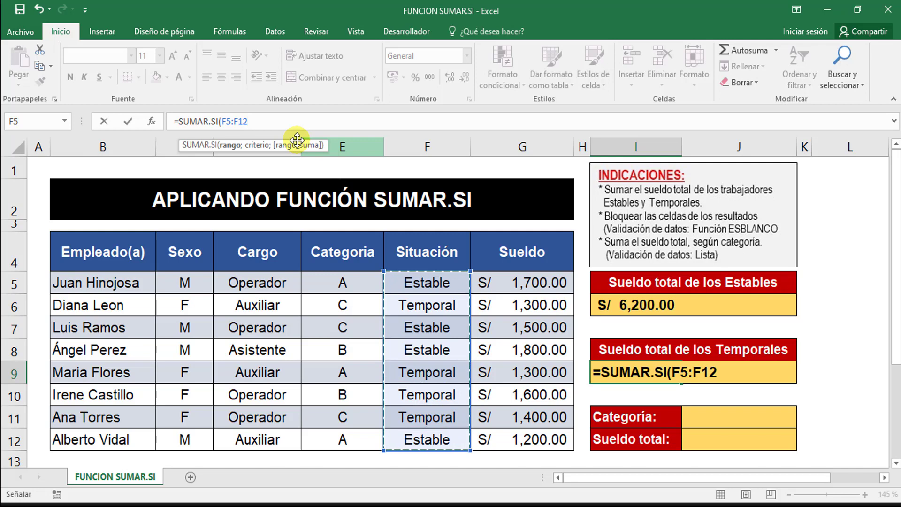
{"action": "type", "text": ";"}
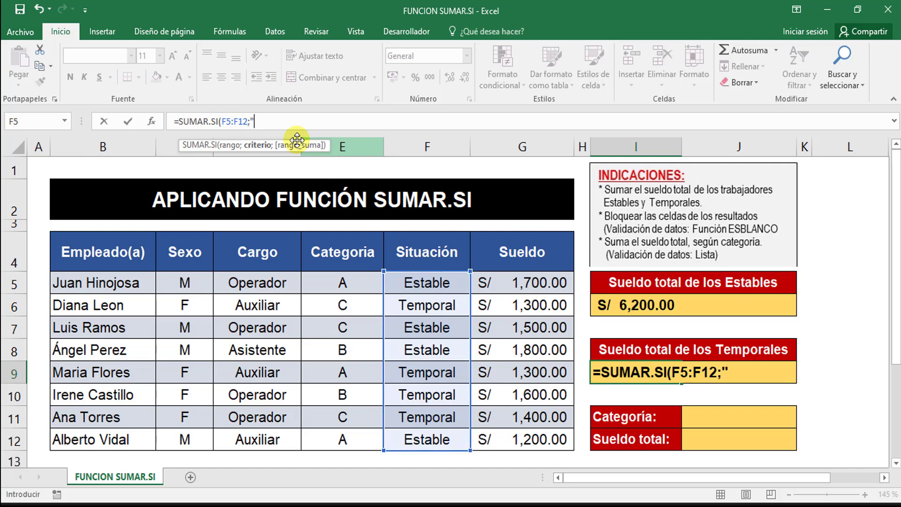
{"action": "type", "text": "\"Temporal"}
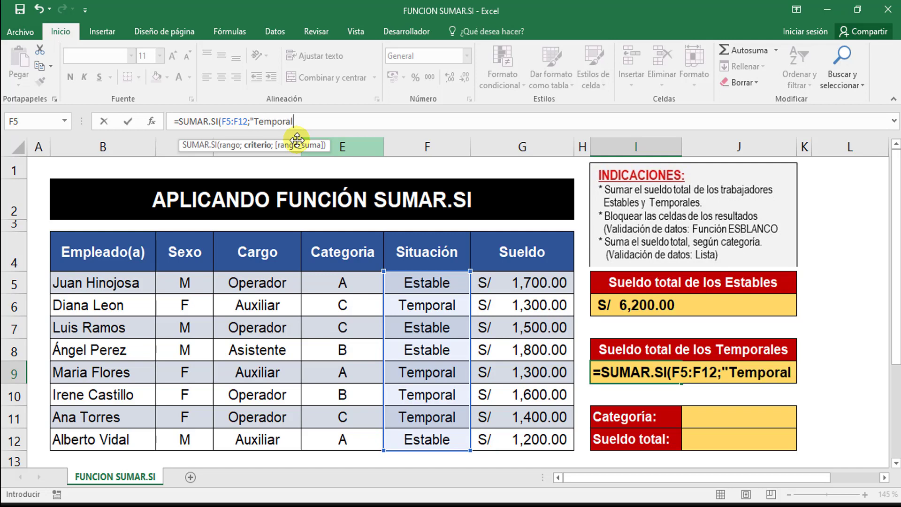
{"action": "type", "text": "\";"}
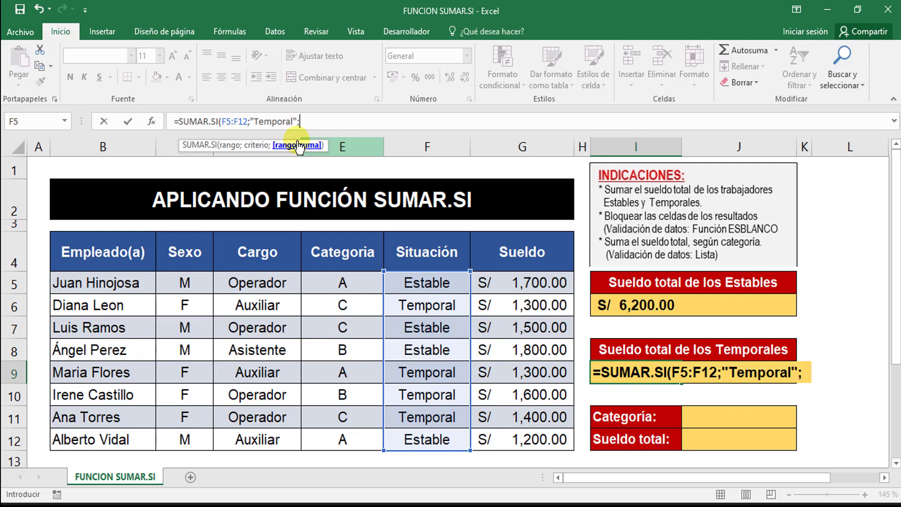
{"action": "left_click", "coordinate": [560, 282]}
{"action": "left_click_drag", "start_coordinate": [560, 282], "coordinate": [544, 430]}
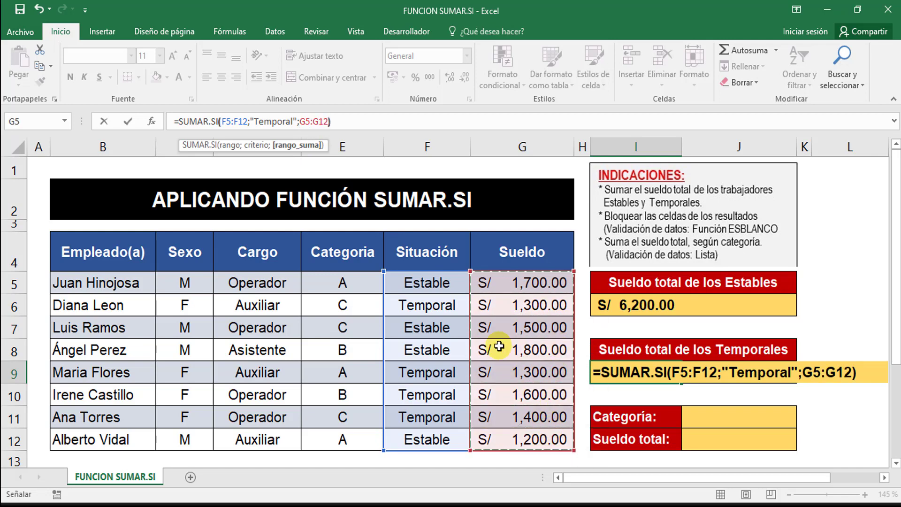
{"action": "key", "text": "ctrl+Return"}
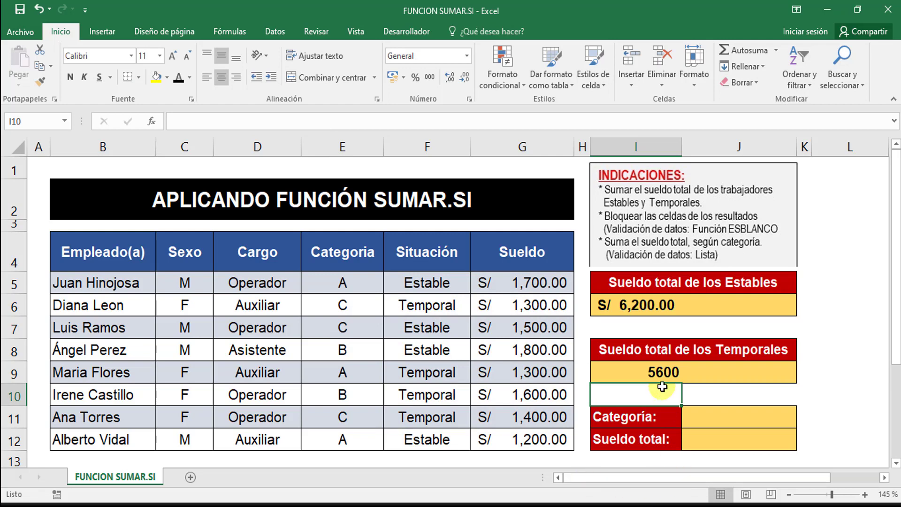
- Apply the Contabilidad number format to the Temporales total in cell I9
{"action": "left_click", "coordinate": [466, 55]}
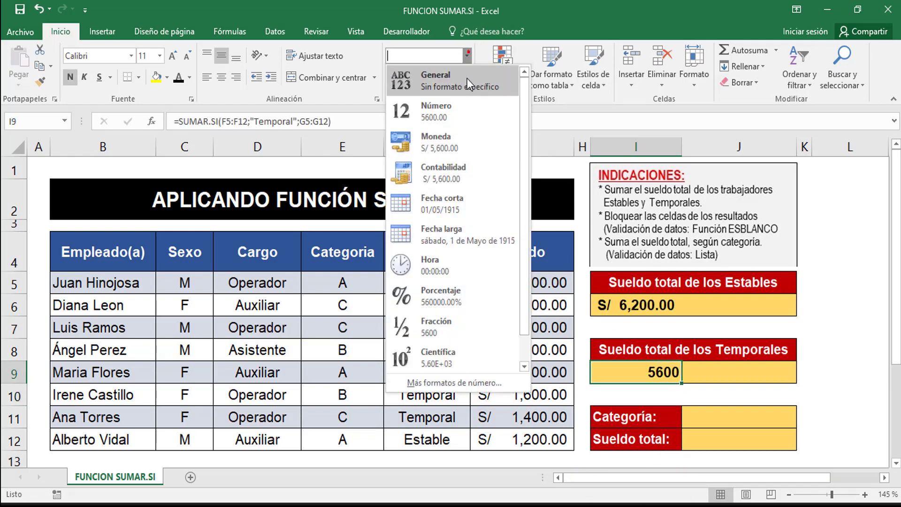
{"action": "left_click", "coordinate": [477, 152]}
{"action": "left_click", "coordinate": [842, 349]}
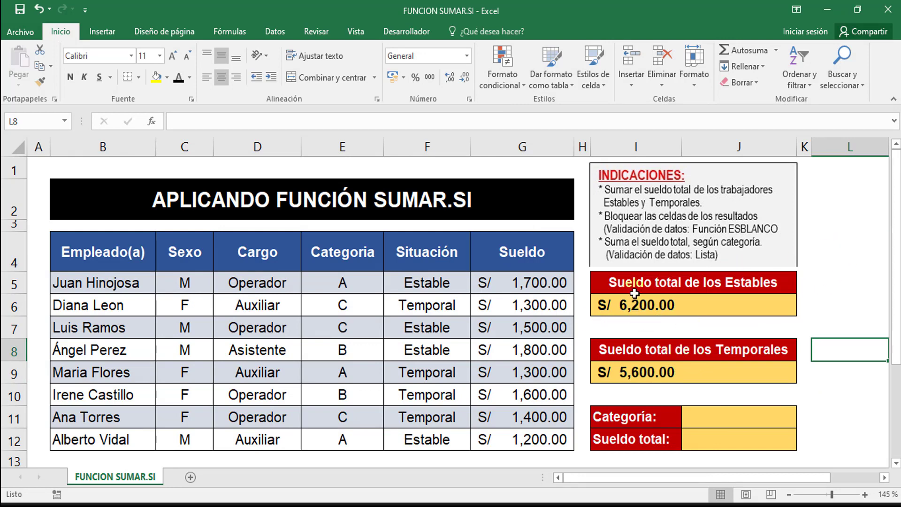
- Select the Estable salaries G5, G7, G8 and G12 together to check their sum against the Estables total
{"action": "left_click", "coordinate": [535, 284]}
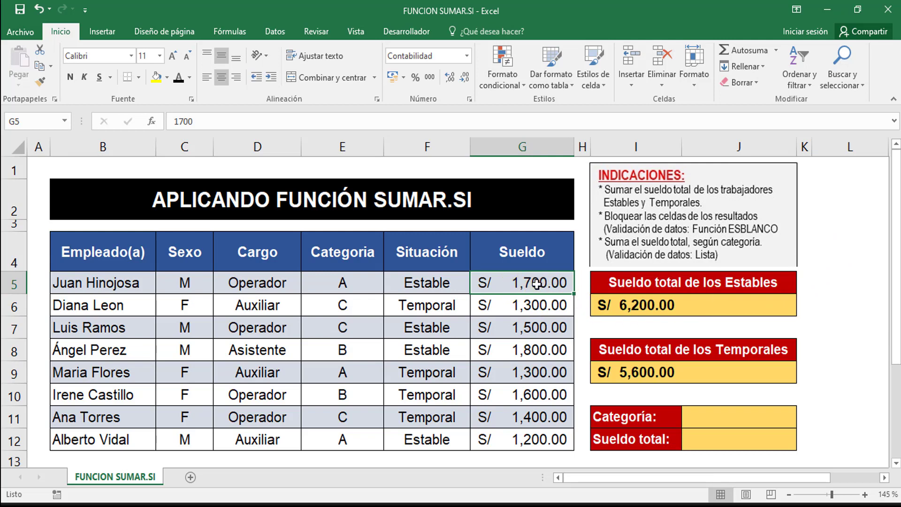
{"action": "left_click", "coordinate": [540, 327], "text": "ctrl"}
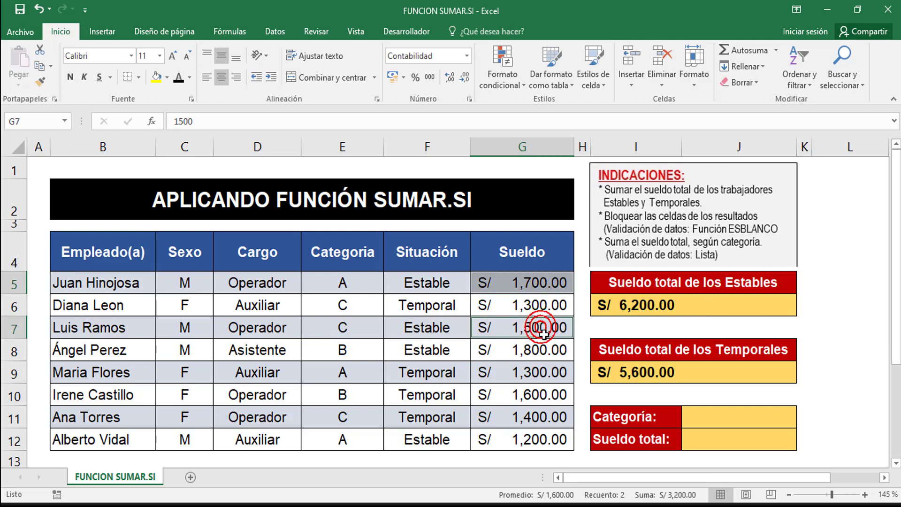
{"action": "left_click", "coordinate": [540, 351], "text": "ctrl"}
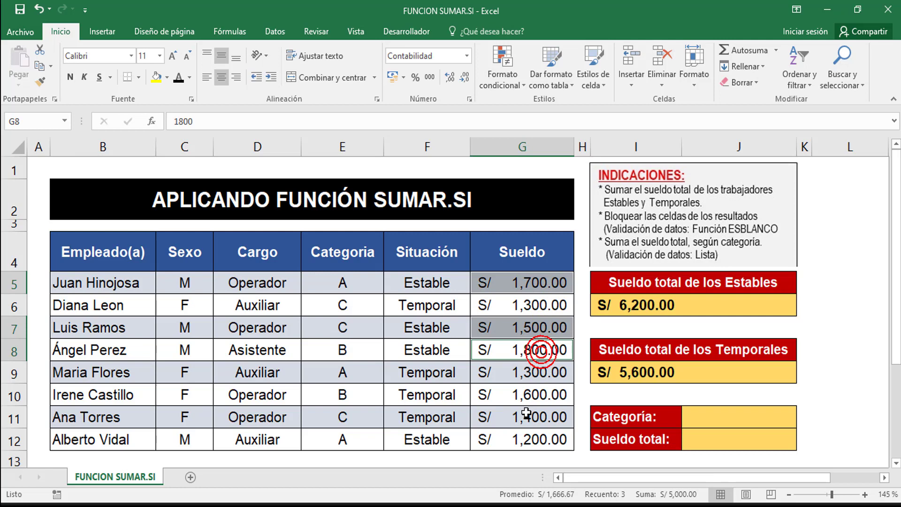
{"action": "left_click", "coordinate": [524, 439], "text": "ctrl"}
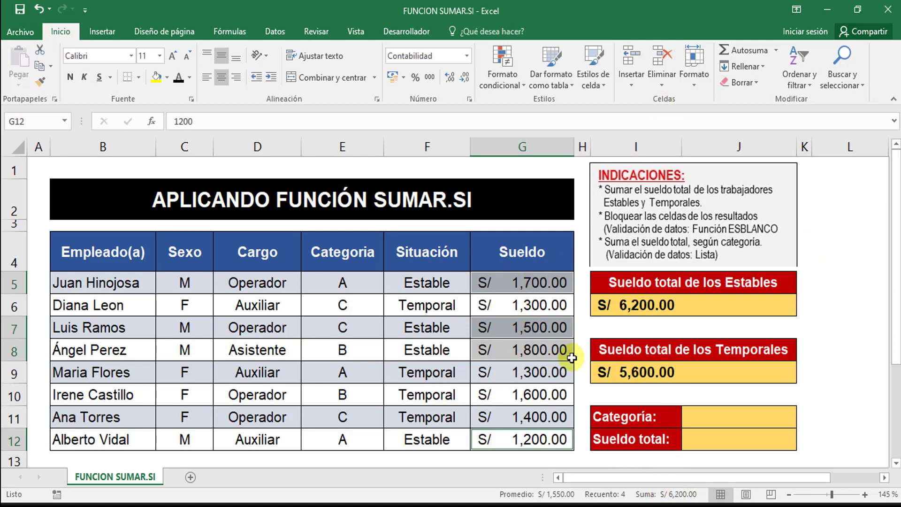
- Select the Temporal salaries G6, G9, G10 and G11 together to check their sum against the Temporales total
{"action": "left_click", "coordinate": [527, 306]}
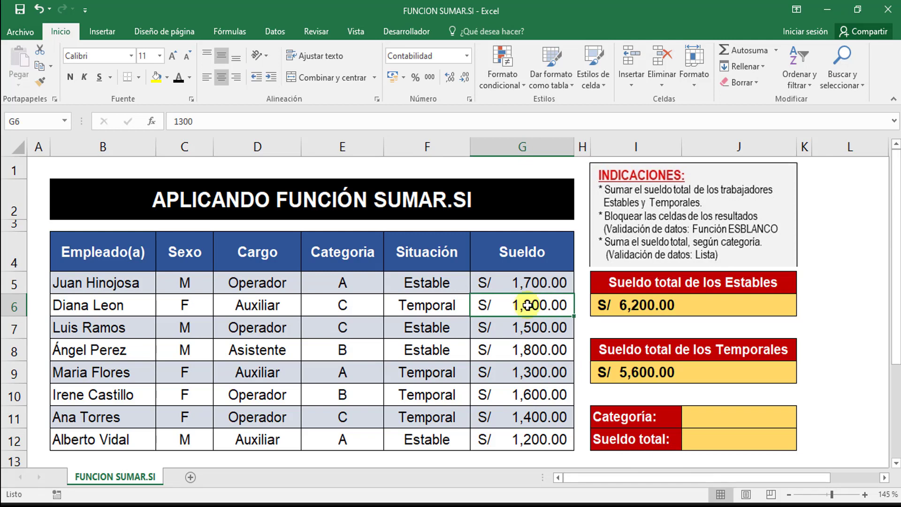
{"action": "left_click", "coordinate": [542, 375], "text": "ctrl"}
{"action": "left_click", "coordinate": [545, 399], "text": "ctrl"}
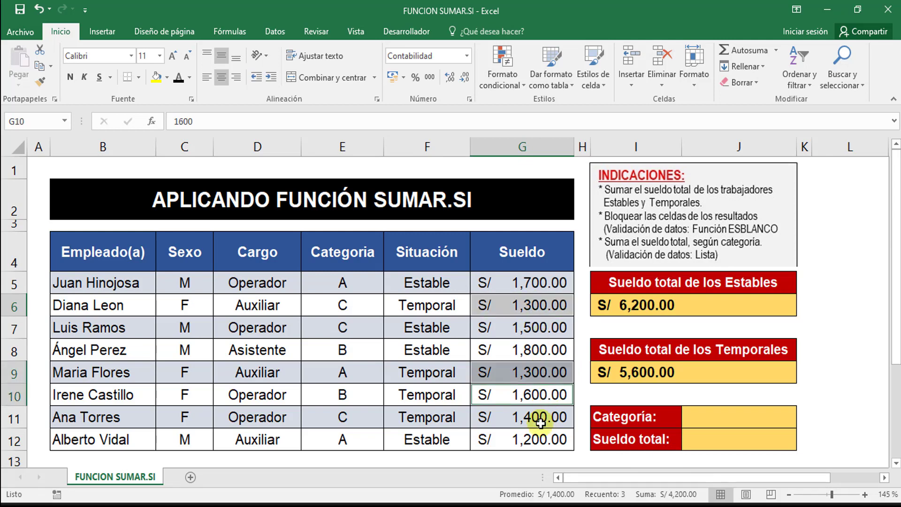
{"action": "left_click", "coordinate": [541, 421], "text": "ctrl"}
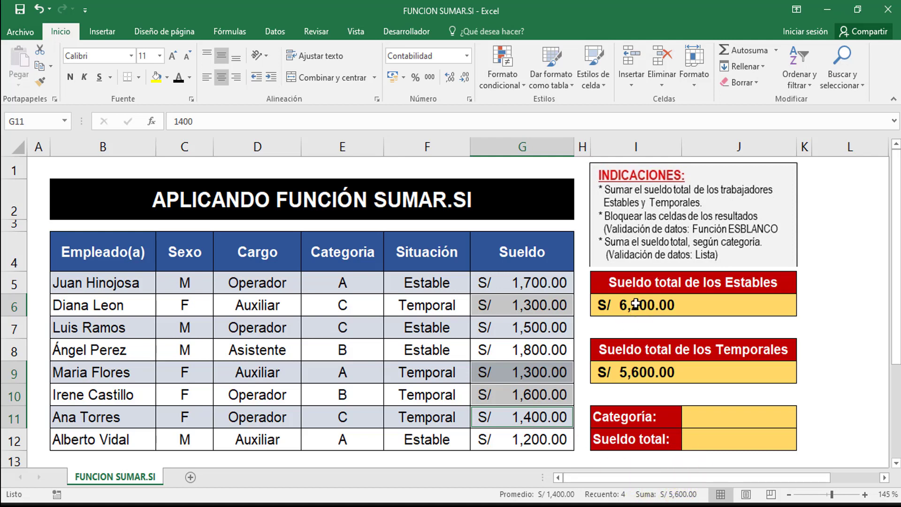
- Set the Situación in F6 to Estable and the salary in G6 to 1400 to test how the totals respond
{"action": "left_click", "coordinate": [446, 306]}
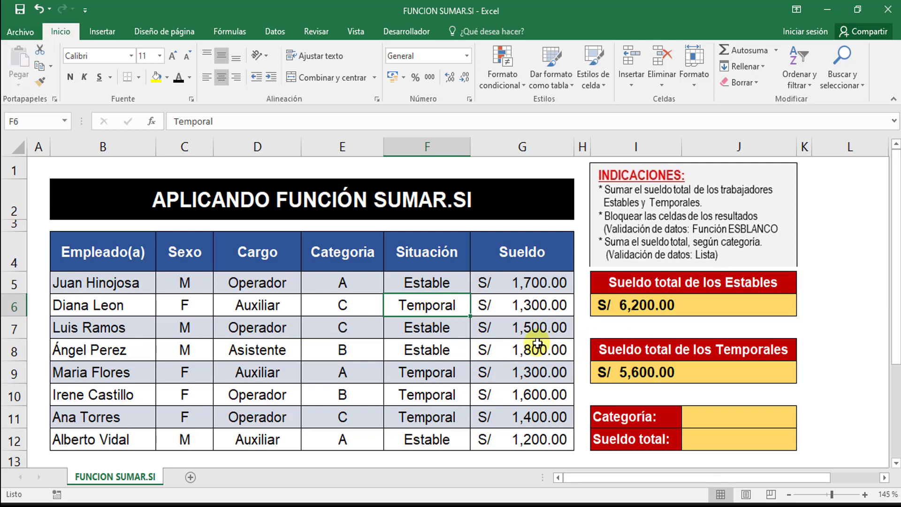
{"action": "type", "text": "Es"}
{"action": "key", "text": "Return"}
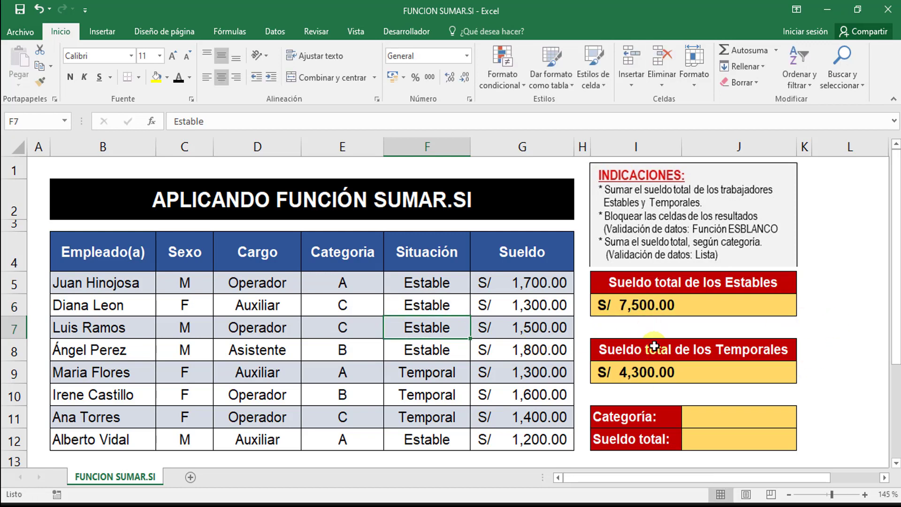
{"action": "left_click", "coordinate": [544, 306]}
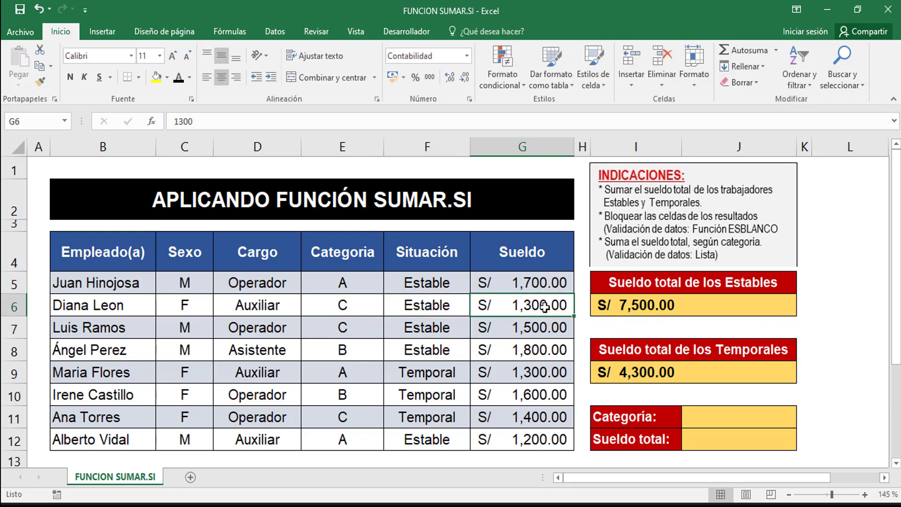
{"action": "type", "text": "1,400"}
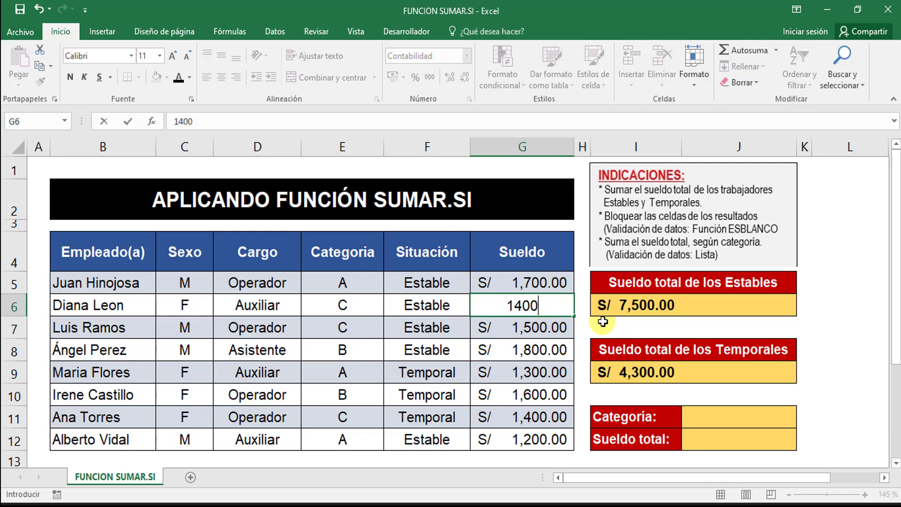
{"action": "key", "text": "Return"}
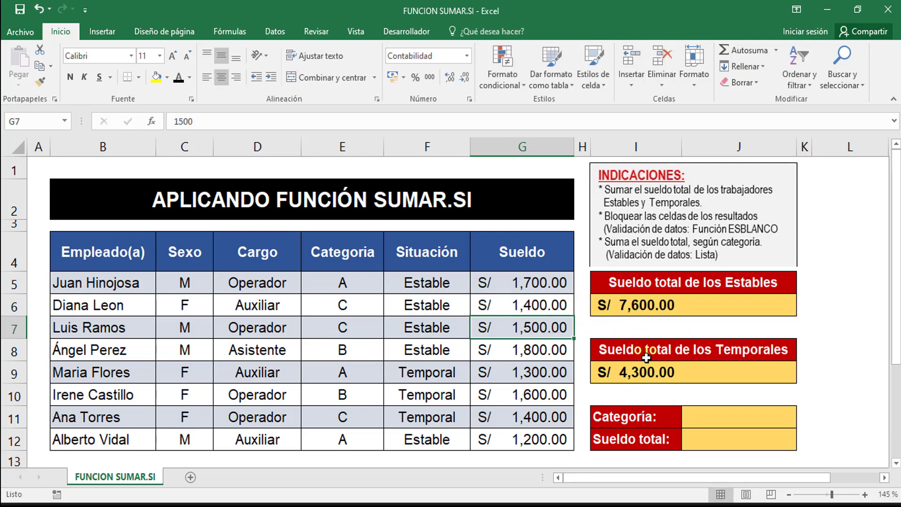
- Undo the test changes to the salary in G6 and the Situación in F6
{"action": "key", "text": "ctrl+z"}
{"action": "key", "text": "ctrl+z"}
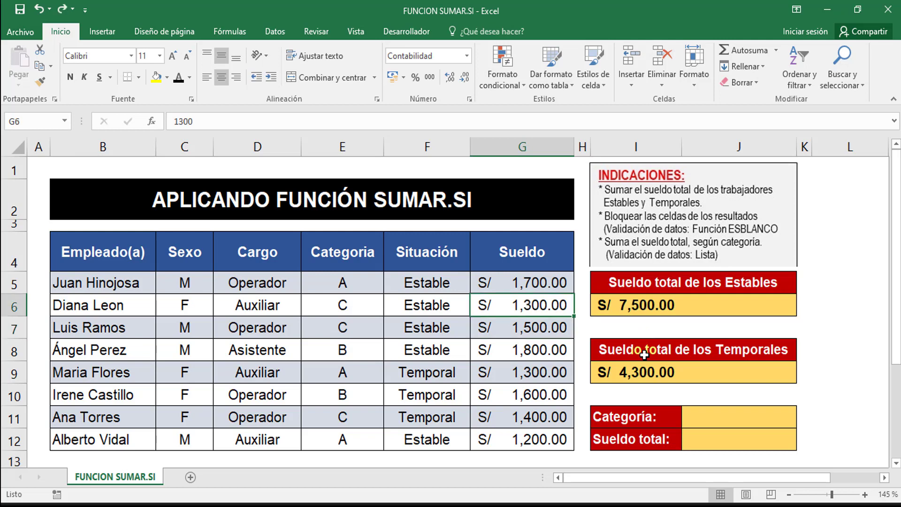
{"action": "left_click", "coordinate": [874, 327]}
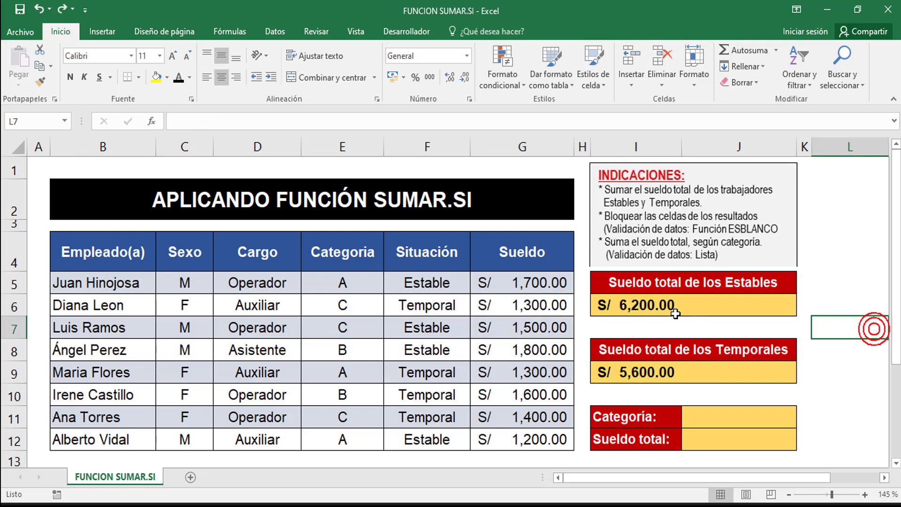
- Review the total formulas in I6 and I9 and the Sueldo and Situación entries they depend on
{"action": "left_click", "coordinate": [640, 306]}
{"action": "left_click", "coordinate": [627, 373]}
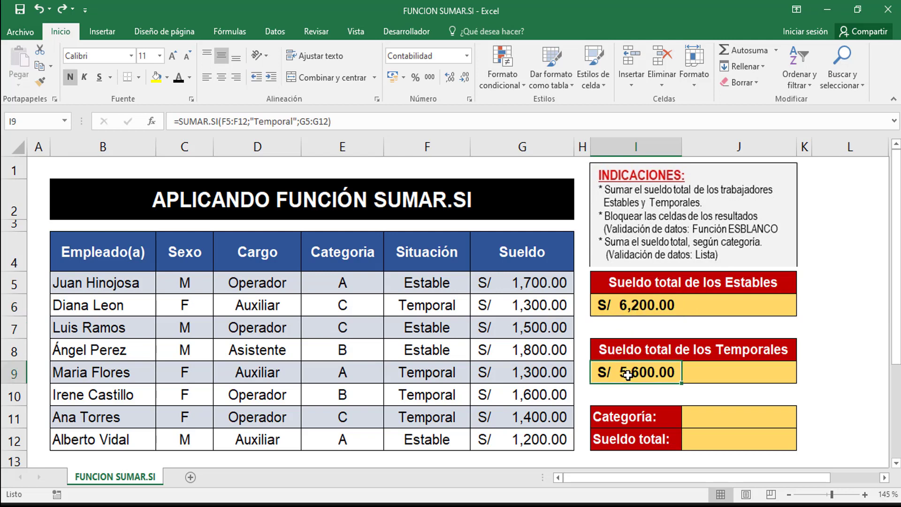
{"action": "left_click", "coordinate": [553, 282]}
{"action": "left_click", "coordinate": [544, 349]}
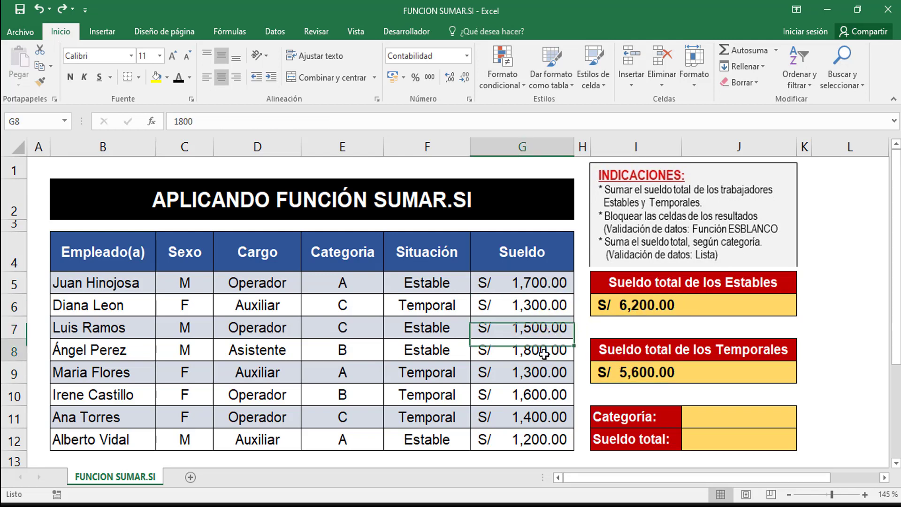
{"action": "left_click", "coordinate": [455, 309]}
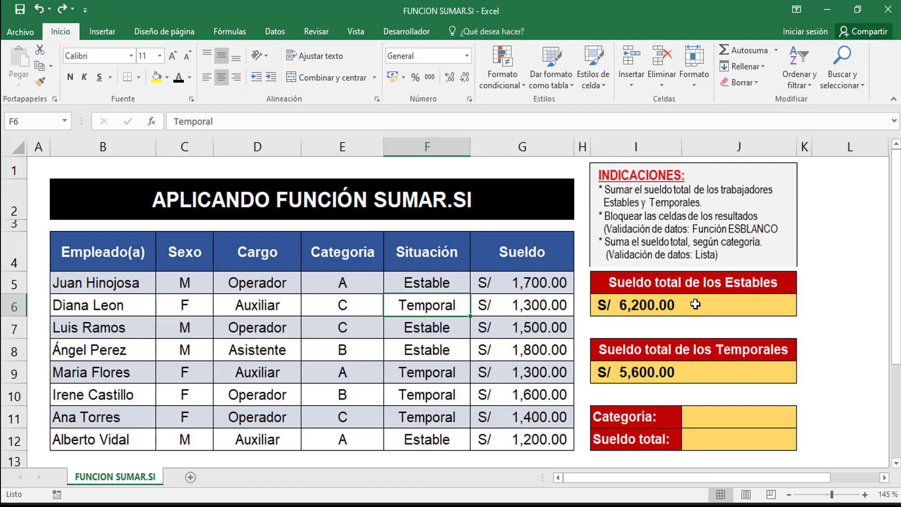
- Enter A as the Categoría in J11 to illustrate the criterion for the Sueldo total cell J12
{"action": "left_click", "coordinate": [693, 413]}
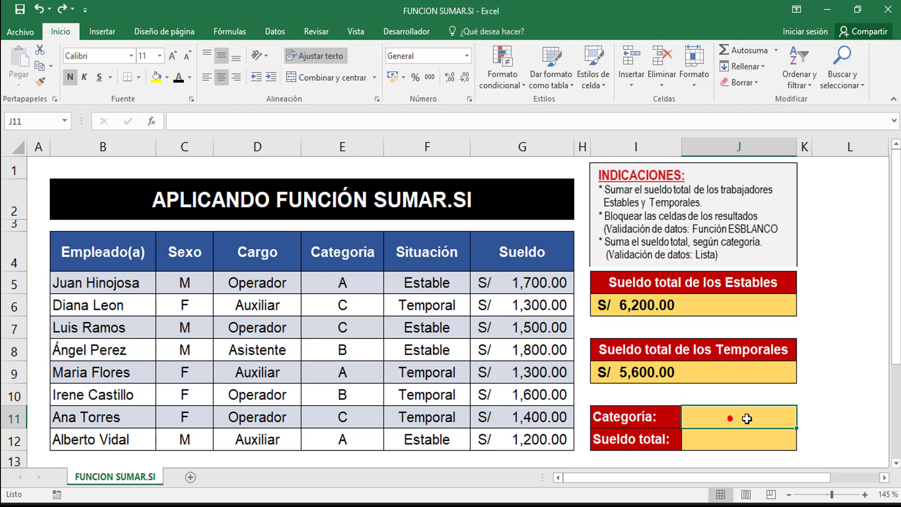
{"action": "type", "text": "a"}
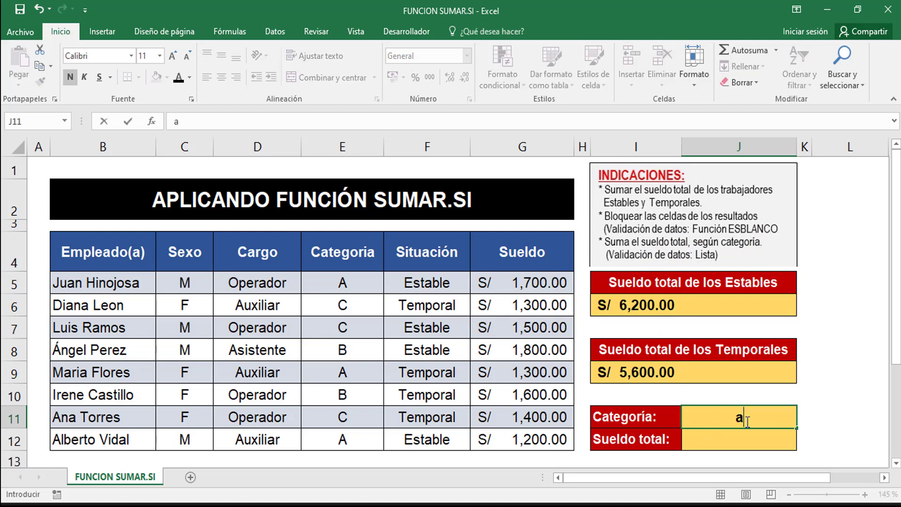
{"action": "key", "text": "Return"}
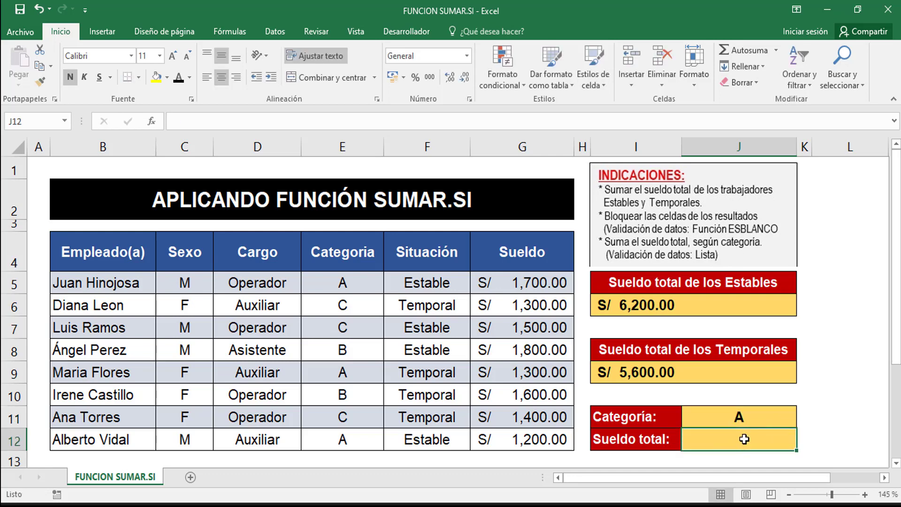
{"action": "left_click", "coordinate": [744, 438]}
- Review which salaries in the Sueldo column belong to categories A, B and C
{"action": "left_click", "coordinate": [347, 284]}
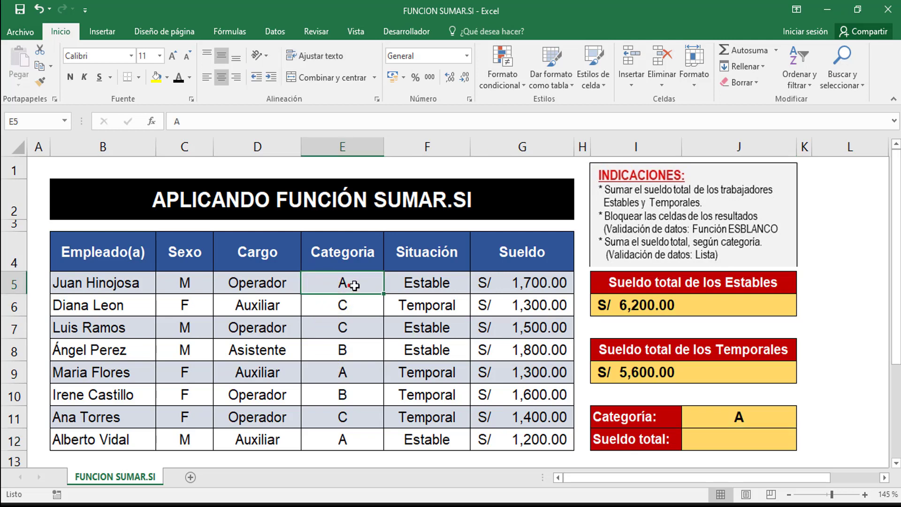
{"action": "left_click", "coordinate": [523, 286]}
{"action": "left_click", "coordinate": [535, 371]}
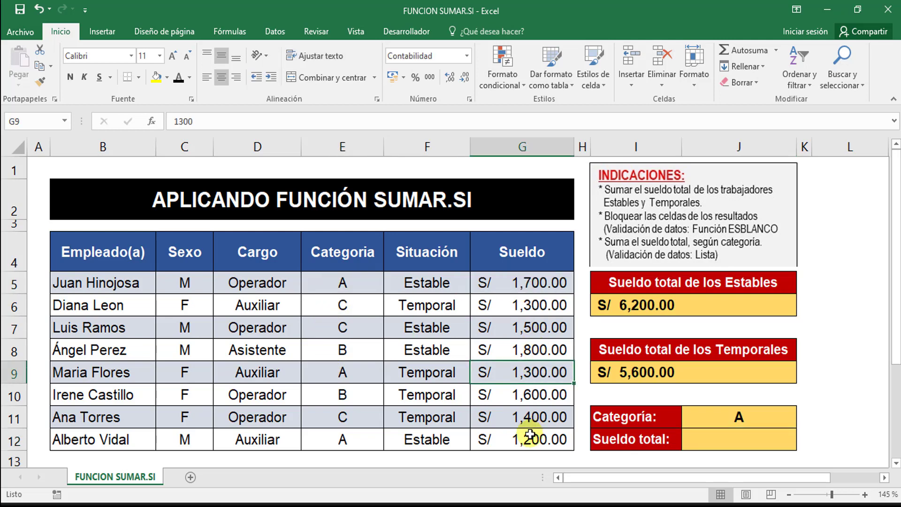
{"action": "left_click", "coordinate": [529, 435]}
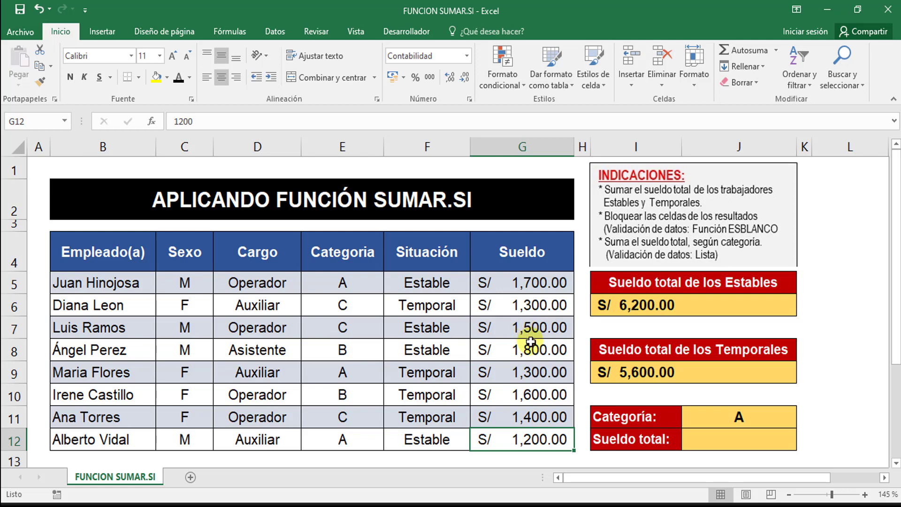
{"action": "left_click", "coordinate": [536, 393]}
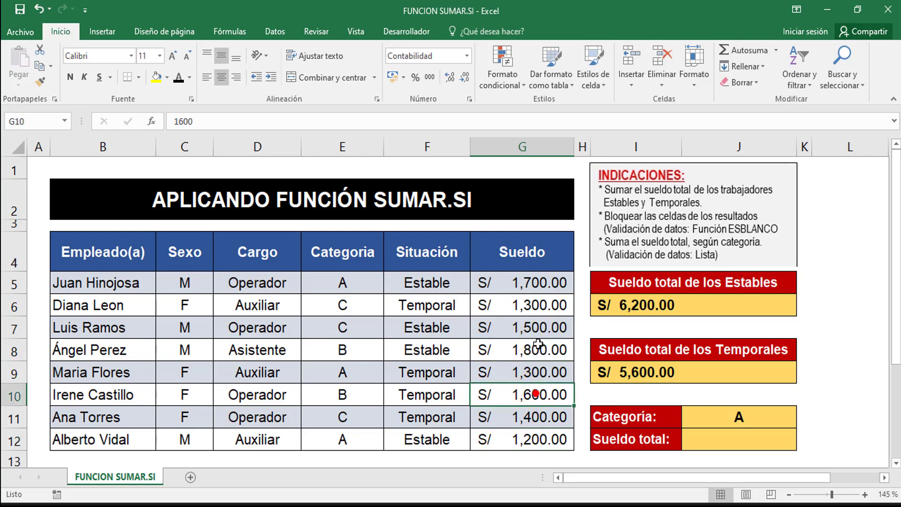
{"action": "left_click_drag", "start_coordinate": [534, 306], "coordinate": [535, 330]}
{"action": "left_click", "coordinate": [541, 416]}
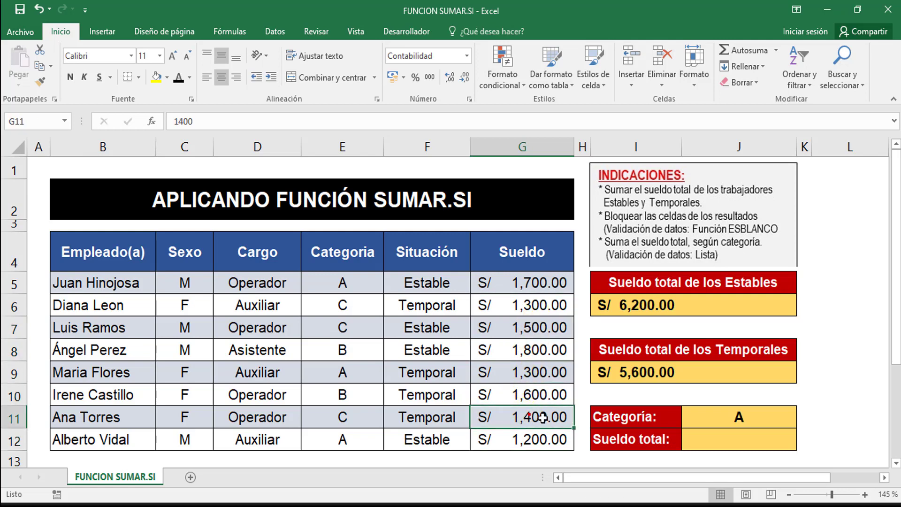
- Clear the Categoría cell J11 and apply a Lista data validation to it with the source A;B;C
{"action": "left_click", "coordinate": [749, 422]}
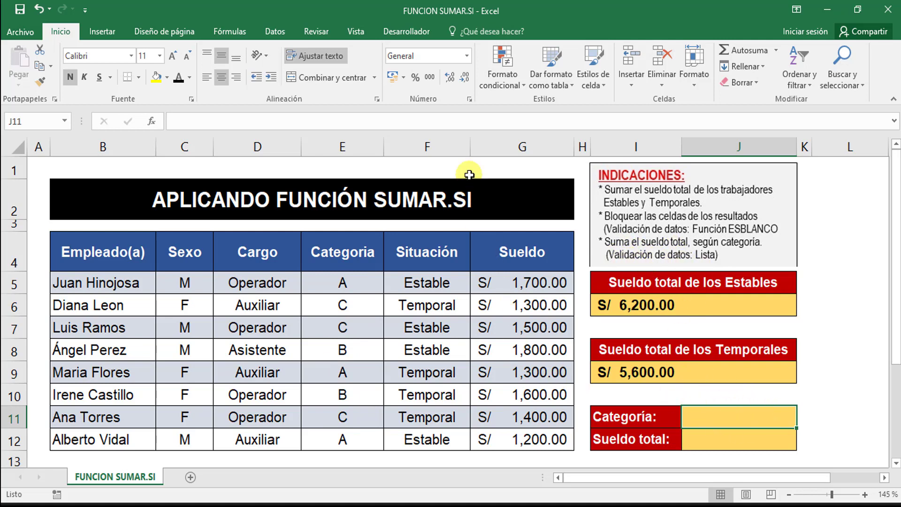
{"action": "left_click", "coordinate": [277, 31]}
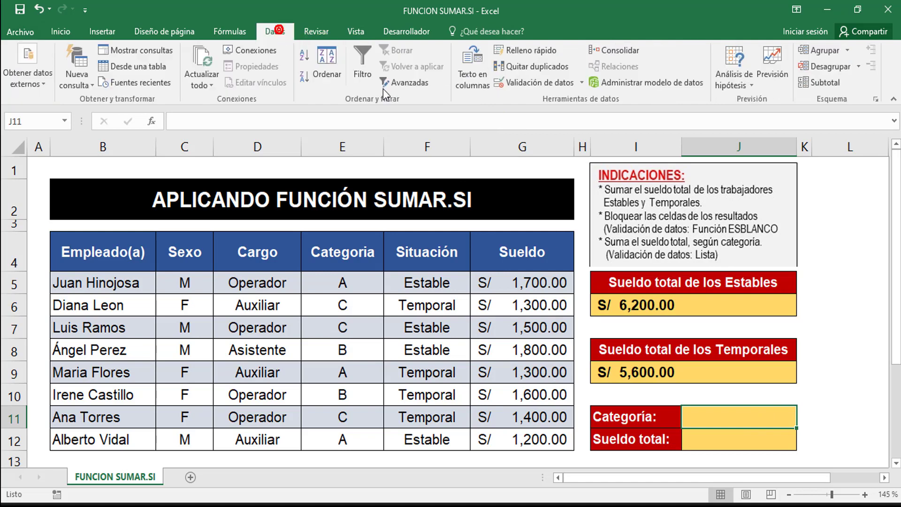
{"action": "left_click", "coordinate": [551, 83]}
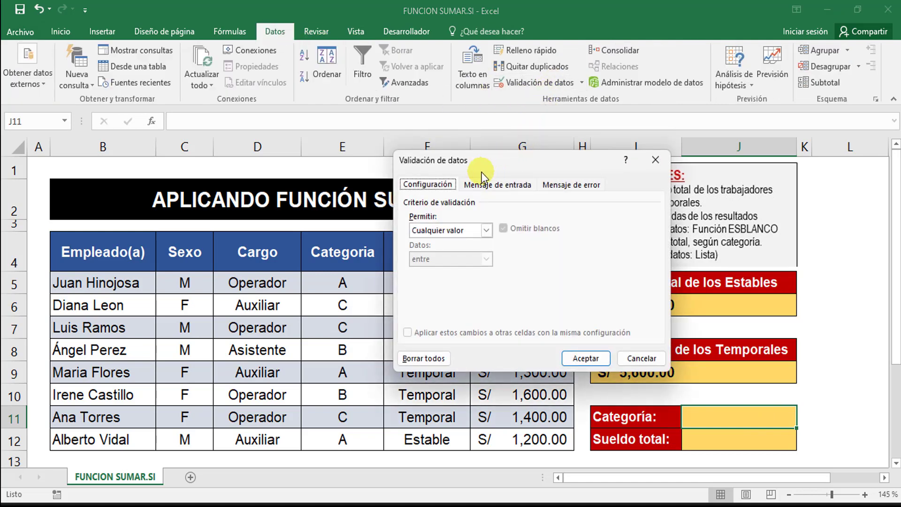
{"action": "left_click", "coordinate": [471, 229]}
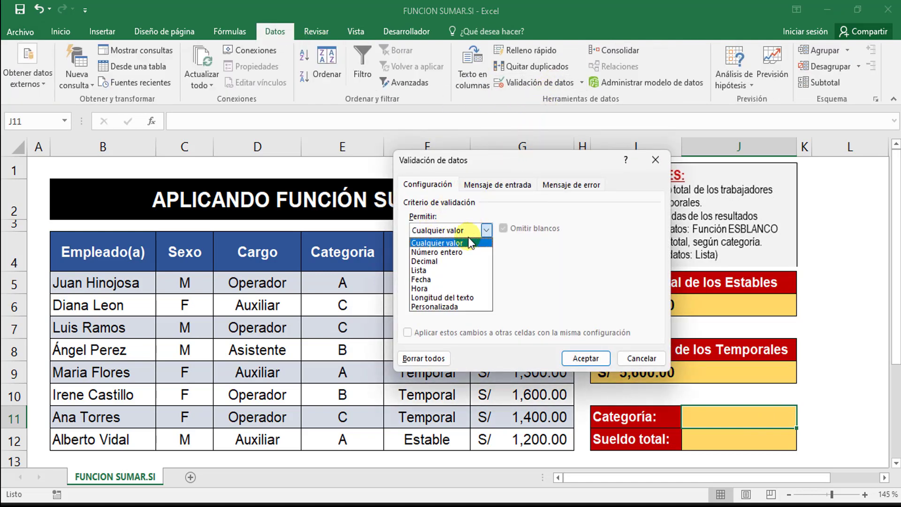
{"action": "left_click", "coordinate": [450, 269]}
{"action": "left_click", "coordinate": [433, 285]}
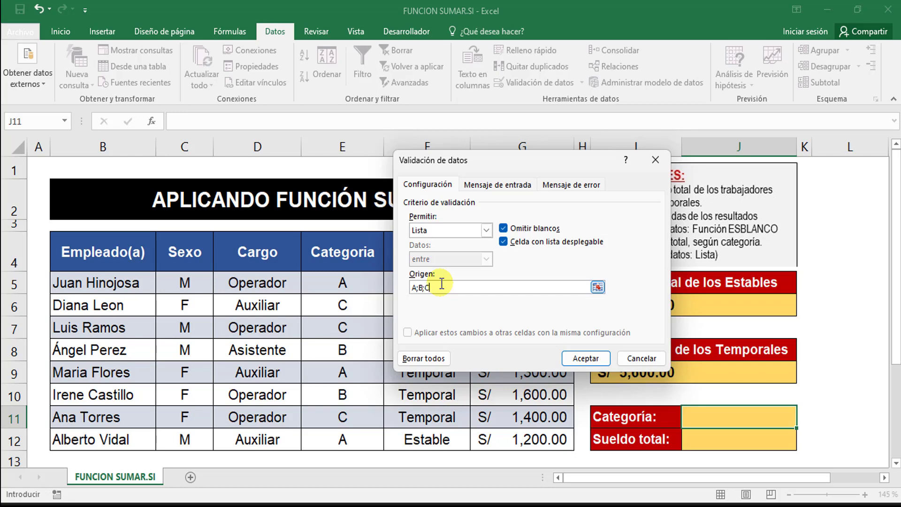
{"action": "left_click", "coordinate": [586, 357]}
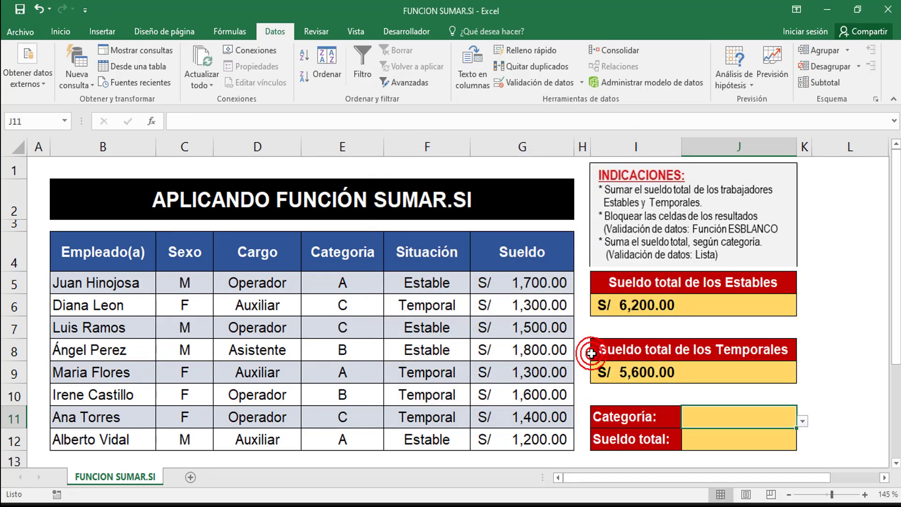
- Test the validation list in J11 by choosing A, B and C one after another
{"action": "left_click", "coordinate": [802, 421]}
{"action": "left_click", "coordinate": [760, 434]}
{"action": "left_click", "coordinate": [802, 421]}
{"action": "left_click", "coordinate": [710, 449]}
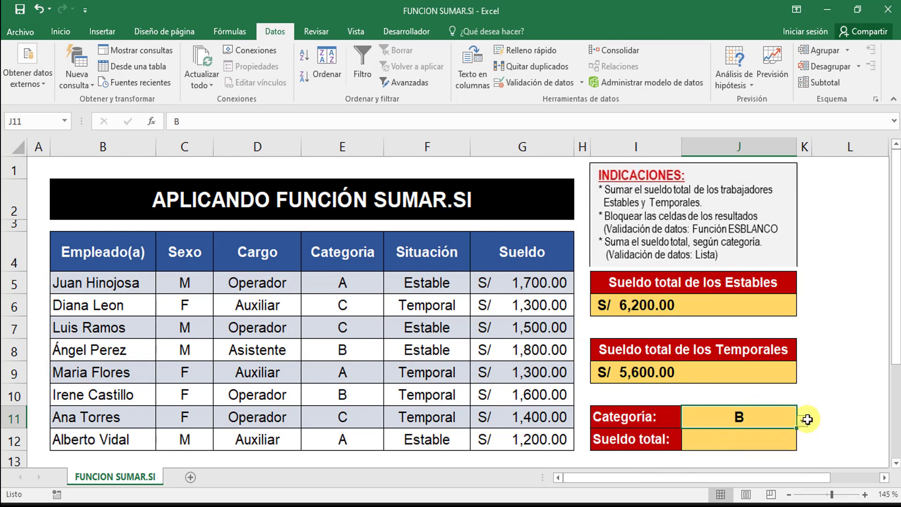
{"action": "left_click", "coordinate": [807, 420]}
{"action": "left_click", "coordinate": [794, 420]}
{"action": "left_click", "coordinate": [803, 422]}
{"action": "left_click", "coordinate": [676, 458]}
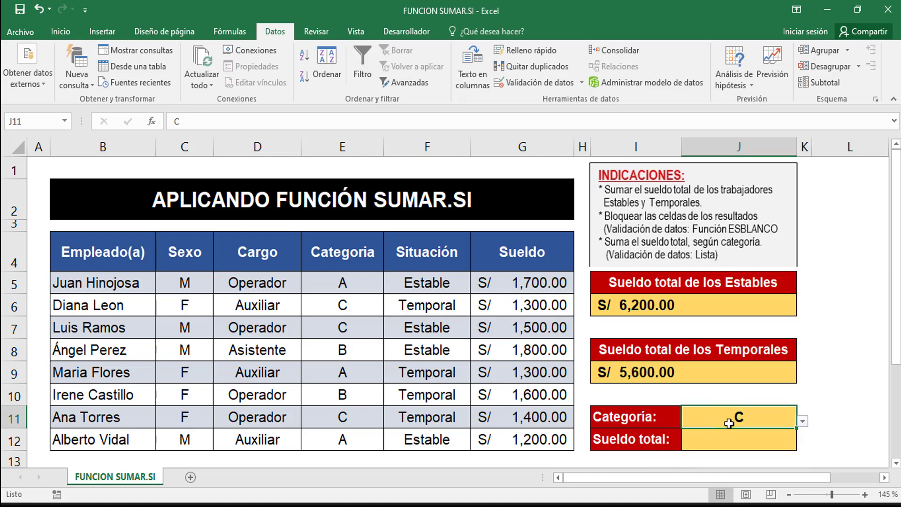
- Test direct entry in the Categoría cell J11 with A, and finally set it to B
{"action": "type", "text": "A"}
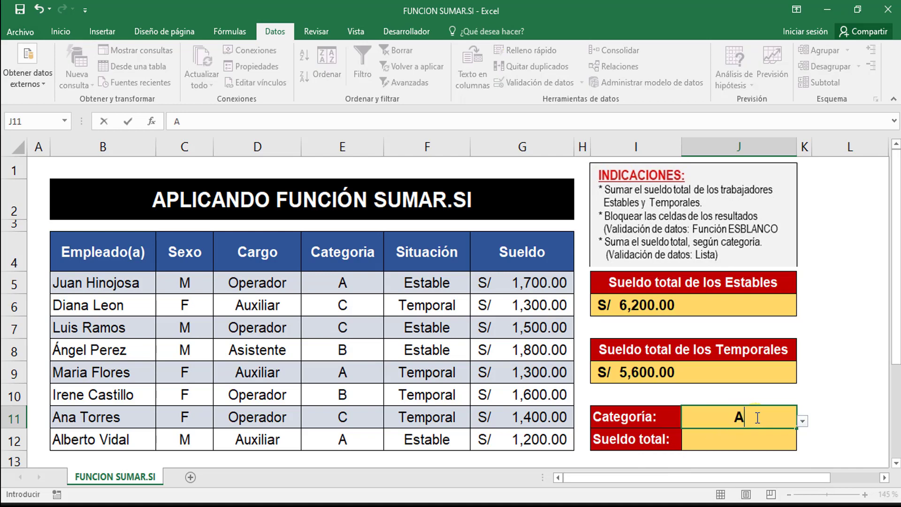
{"action": "key", "text": "Return"}
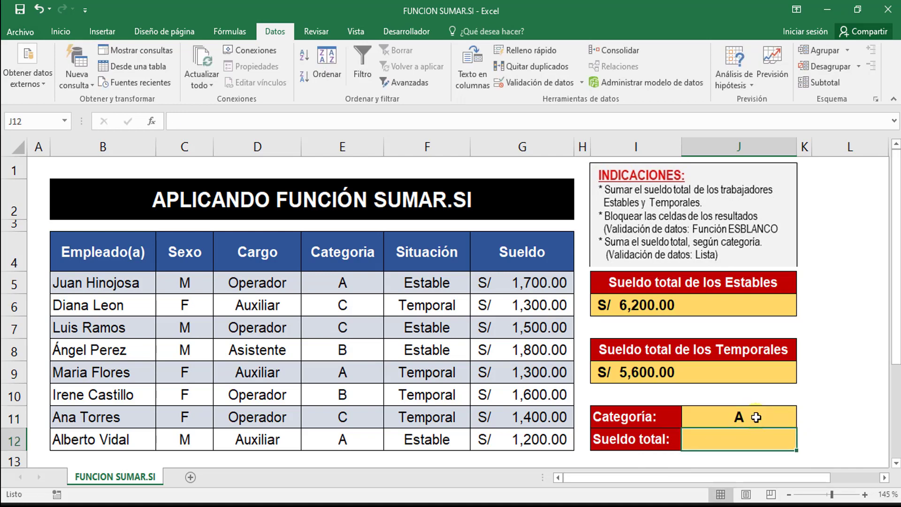
{"action": "left_click", "coordinate": [755, 417]}
{"action": "type", "text": "B"}
{"action": "key", "text": "Return"}
{"action": "left_click", "coordinate": [757, 415]}
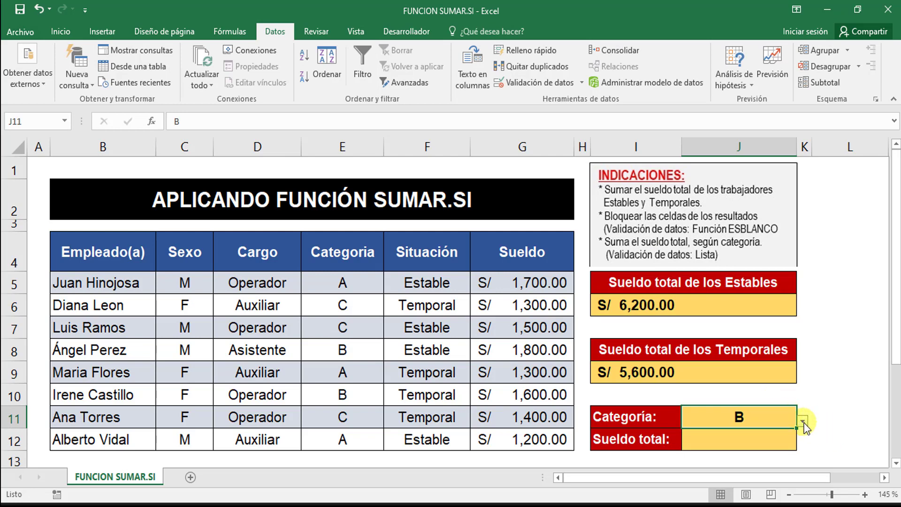
- Begin a SUMAR.SI formula in the Sueldo total cell J12 with the Categoria cells E5:E12 as its range
{"action": "left_click", "coordinate": [760, 440]}
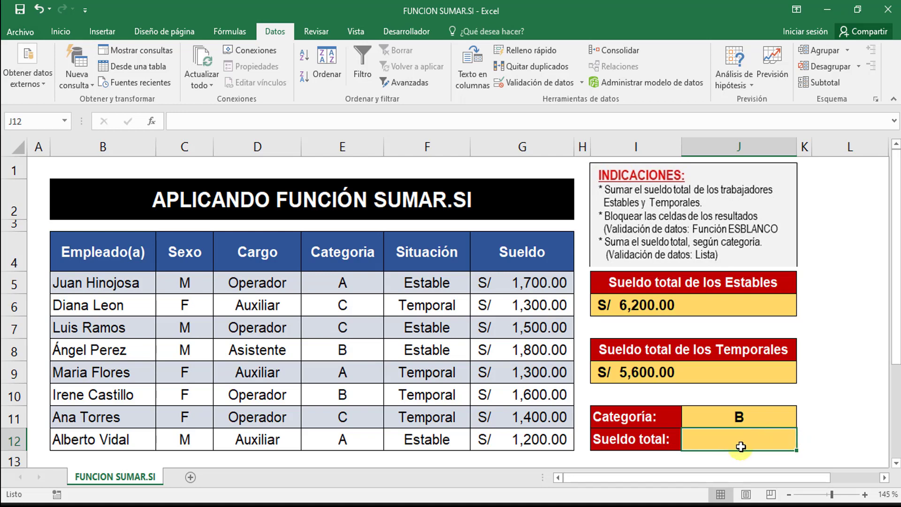
{"action": "left_click", "coordinate": [749, 416]}
{"action": "left_click", "coordinate": [734, 441]}
{"action": "left_click", "coordinate": [743, 419]}
{"action": "left_click", "coordinate": [735, 440]}
{"action": "type", "text": "="}
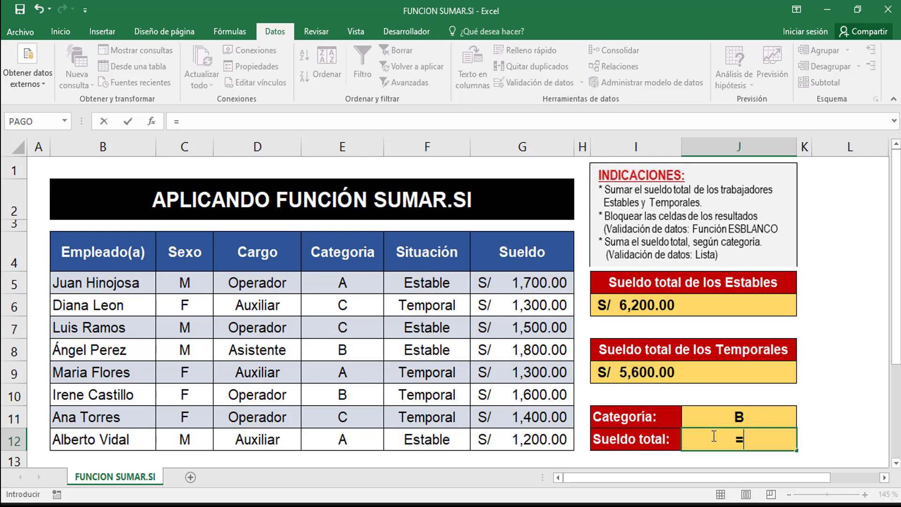
{"action": "left_click", "coordinate": [246, 123]}
{"action": "type", "text": "SUMAR.SI"}
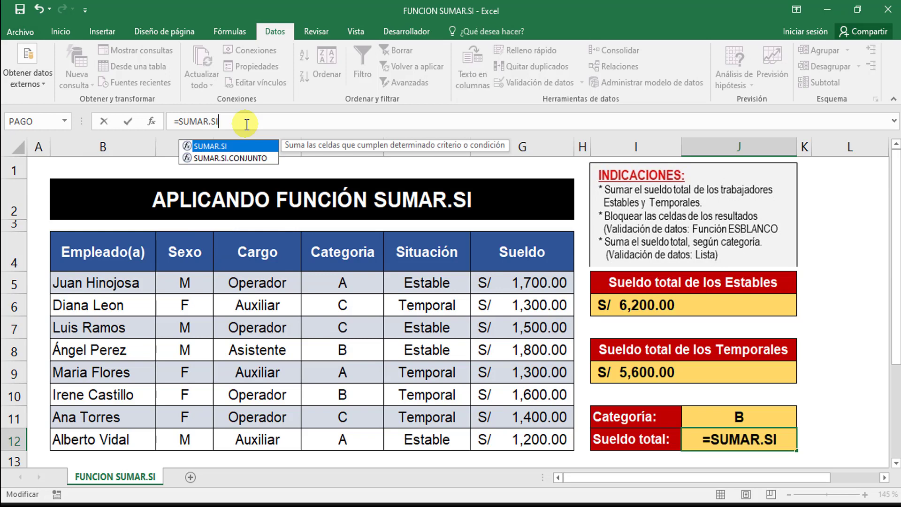
{"action": "key", "text": "Tab"}
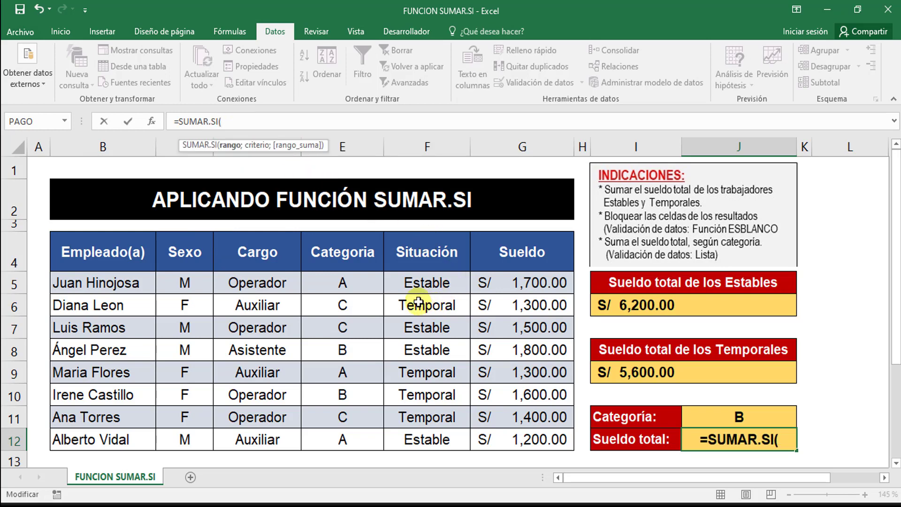
{"action": "left_click_drag", "start_coordinate": [355, 284], "coordinate": [350, 437]}
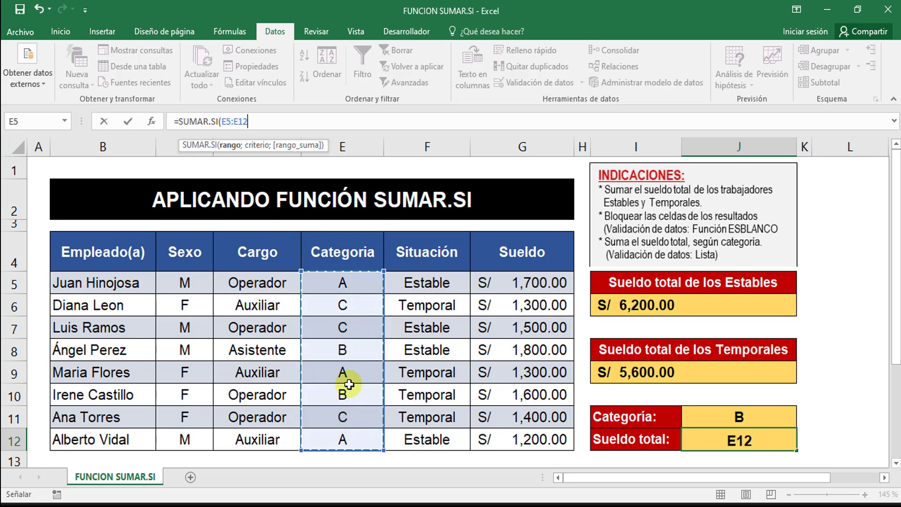
- Complete the J12 formula with J11 as the criterion and G5:G12 as the sum range
{"action": "type", "text": ";"}
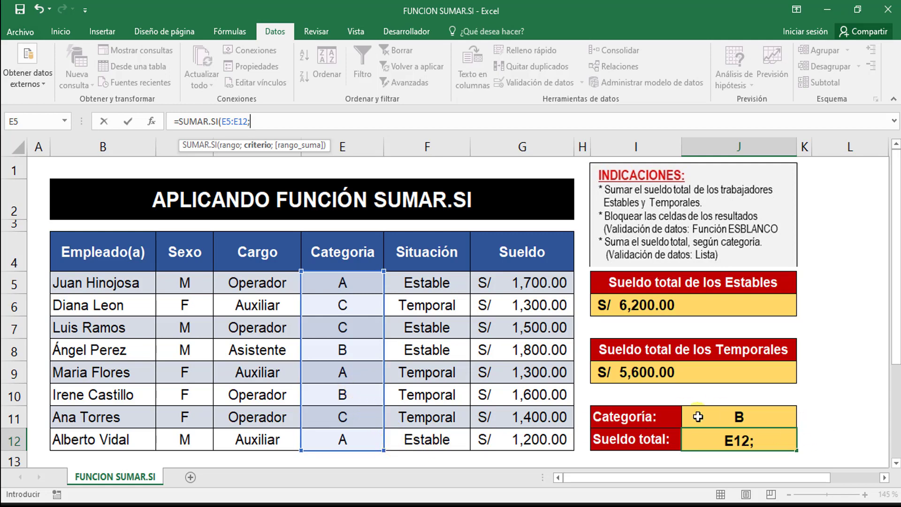
{"action": "left_click", "coordinate": [749, 417]}
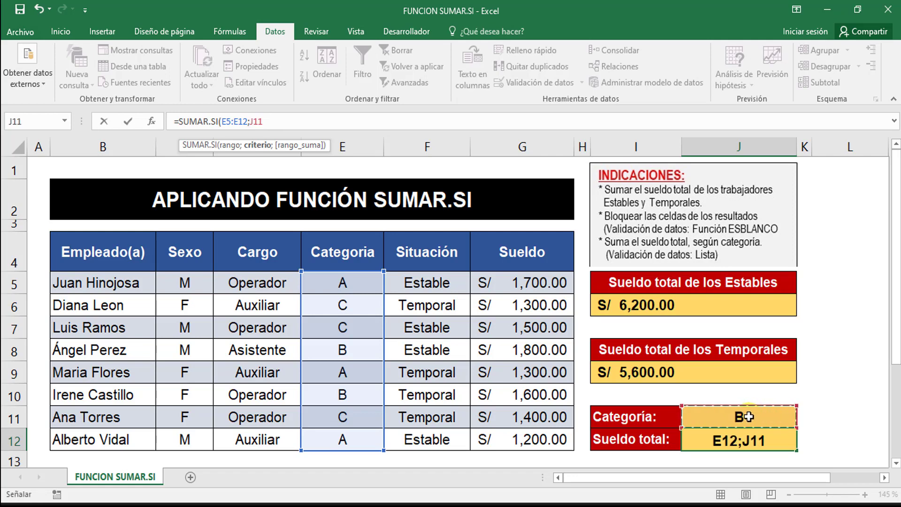
{"action": "type", "text": ";"}
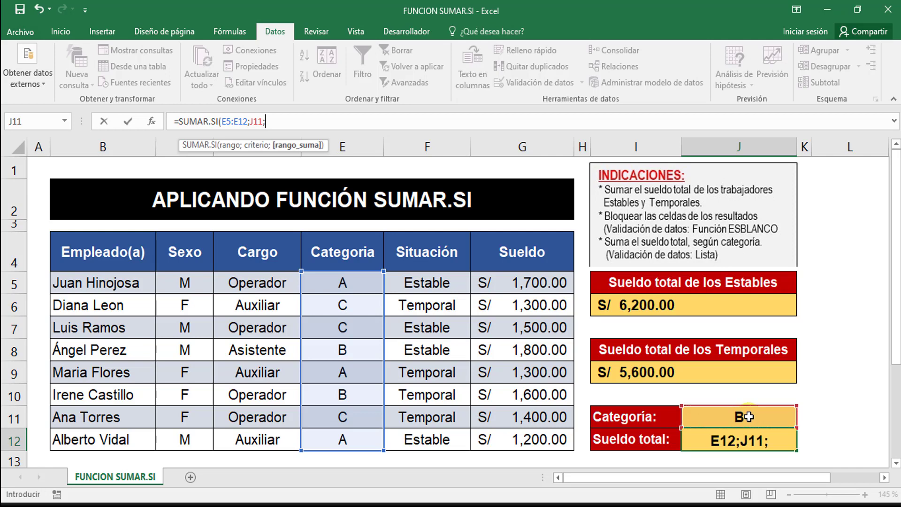
{"action": "left_click_drag", "start_coordinate": [516, 283], "coordinate": [520, 439]}
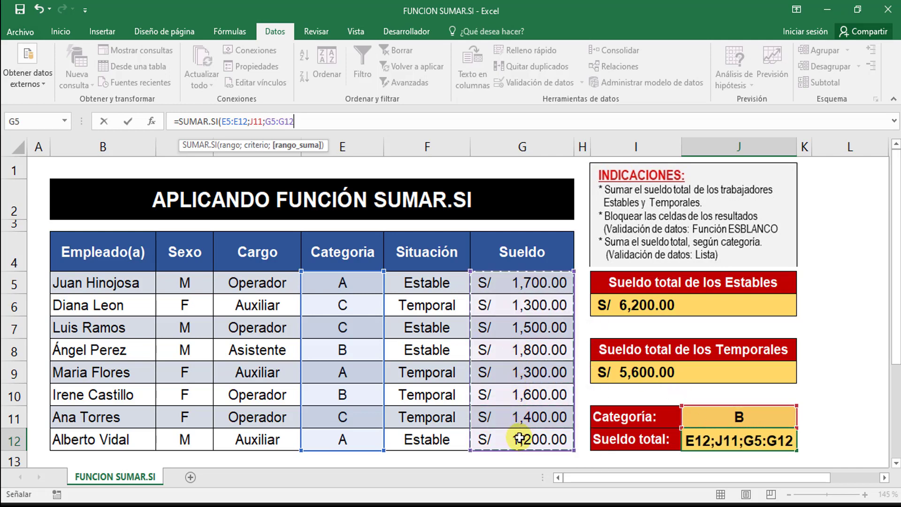
{"action": "type", "text": ")"}
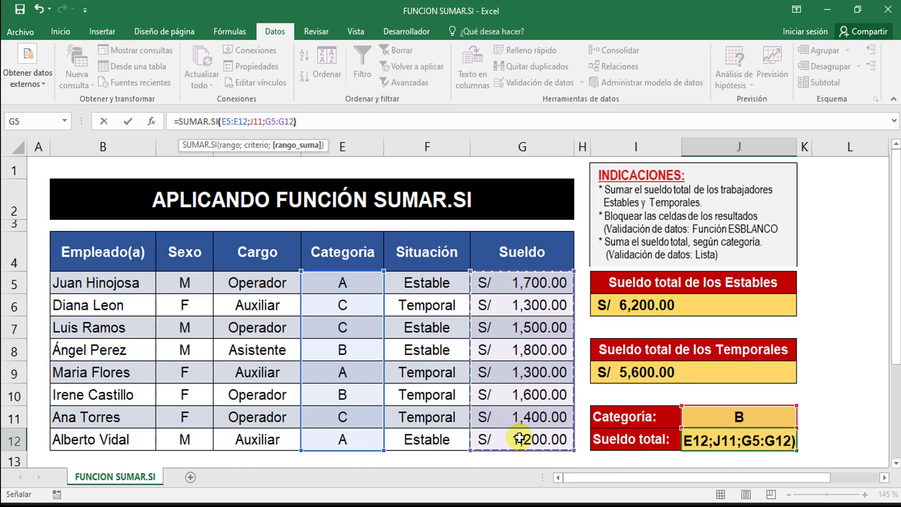
{"action": "key", "text": "Return"}
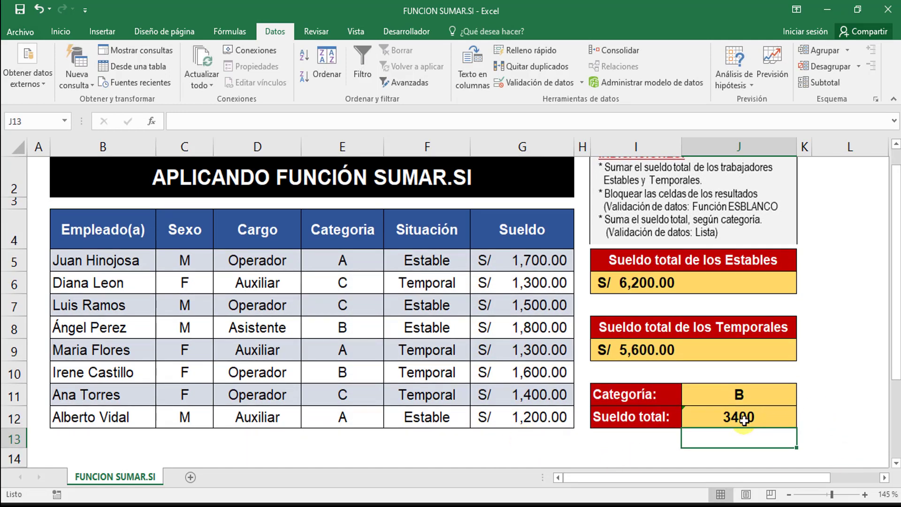
- Apply the Contabilidad number format to the Sueldo total result in J12
{"action": "left_click", "coordinate": [744, 419]}
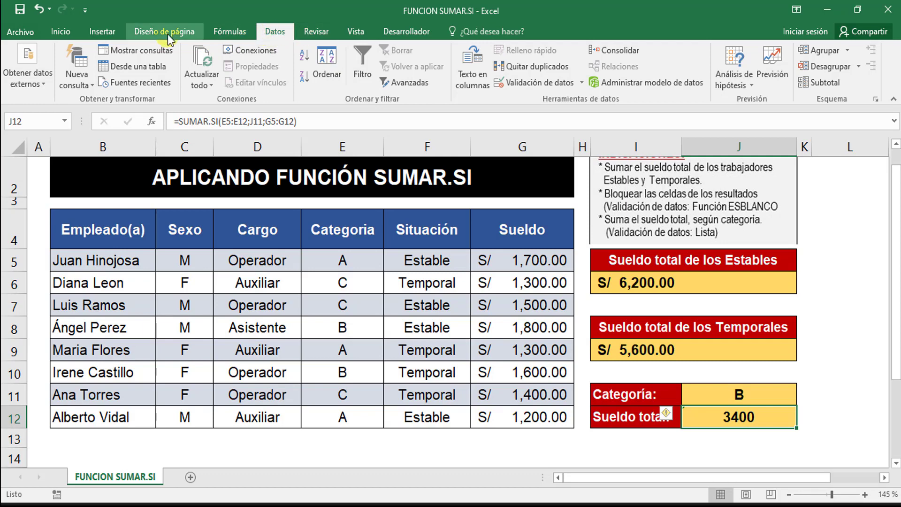
{"action": "left_click", "coordinate": [60, 31]}
{"action": "left_click", "coordinate": [466, 55]}
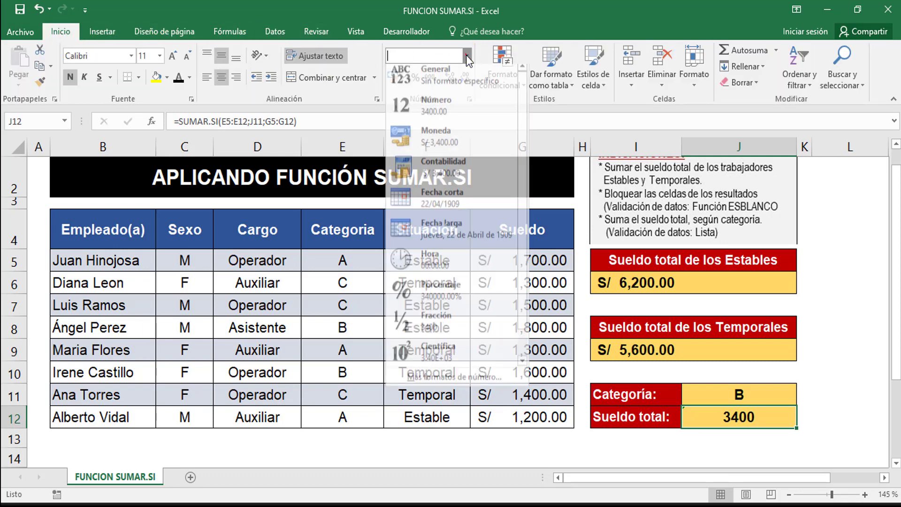
{"action": "left_click", "coordinate": [479, 171]}
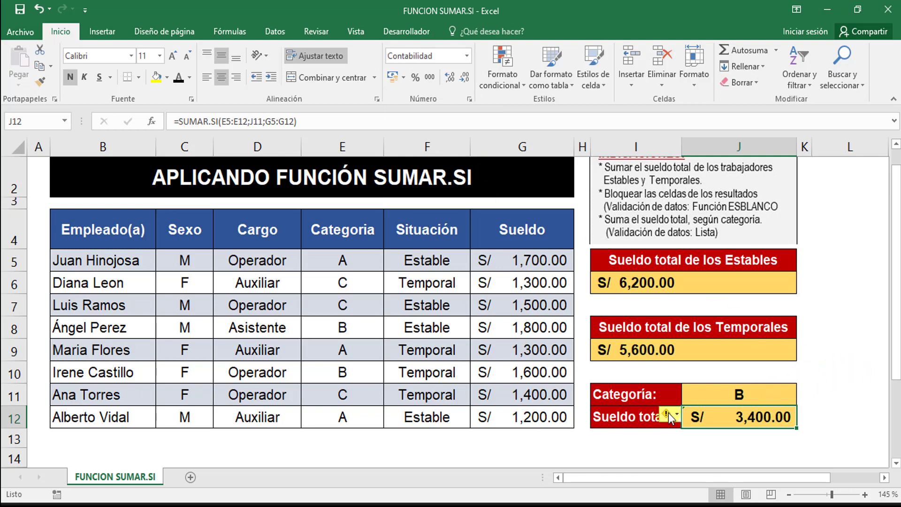
- Lock the Sueldo total cell J12 through its unprotected-formula error options
{"action": "mouse_move", "coordinate": [665, 416]}
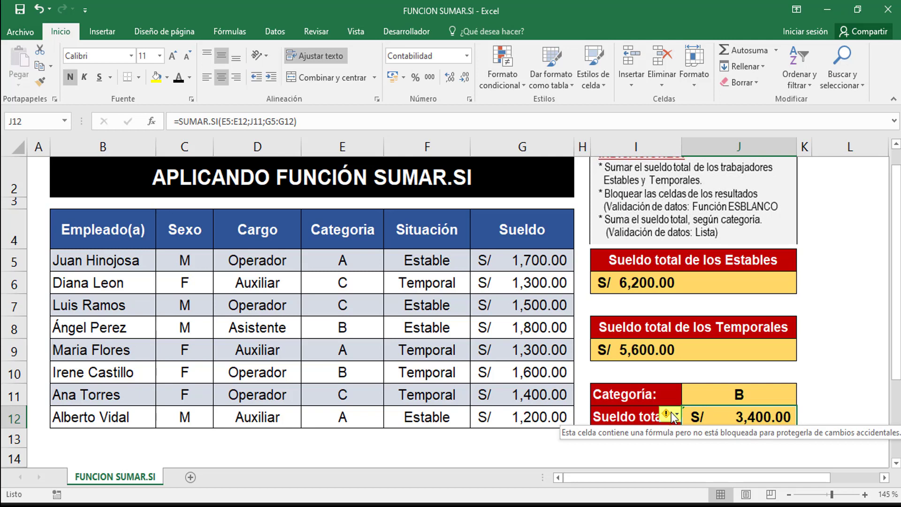
{"action": "left_click", "coordinate": [674, 417]}
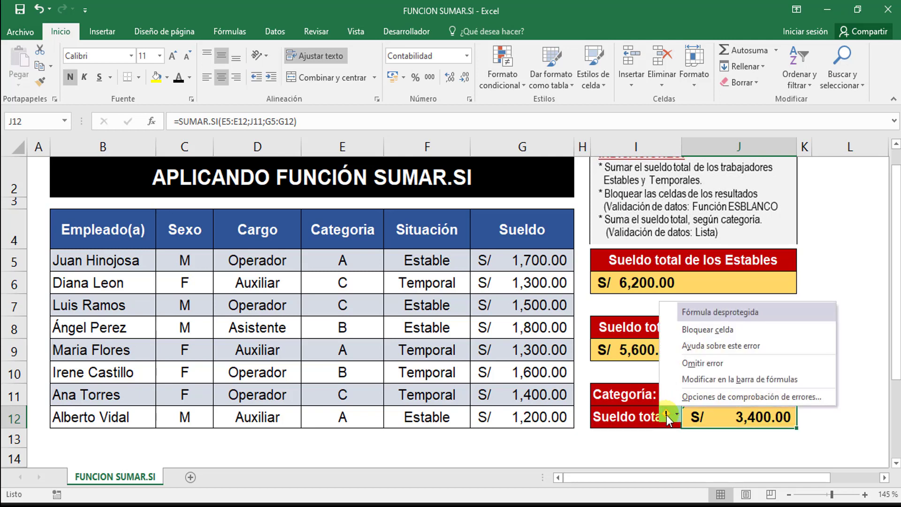
{"action": "left_click", "coordinate": [706, 328]}
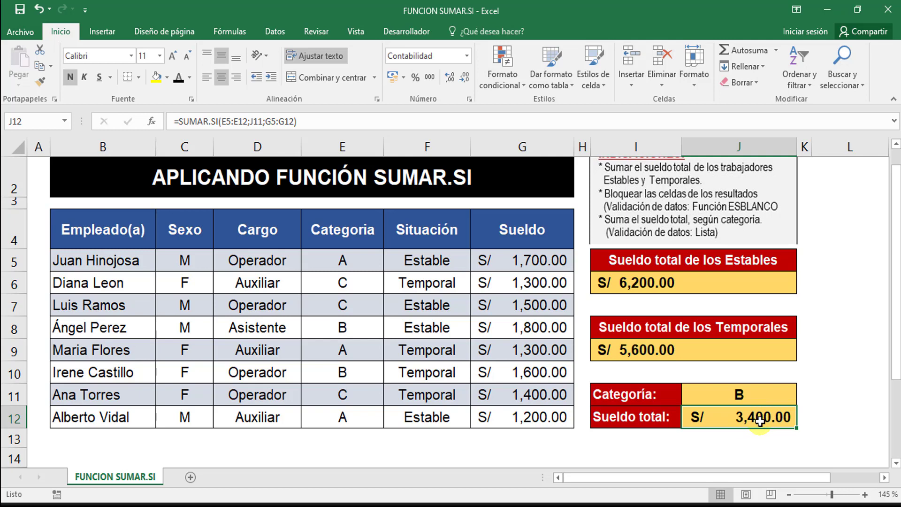
- Start a Personalizada data validation rule for the three result cells I6, I9 and J12 together
{"action": "scroll", "coordinate": [719, 307], "scroll_direction": "up", "scroll_amount": 1}
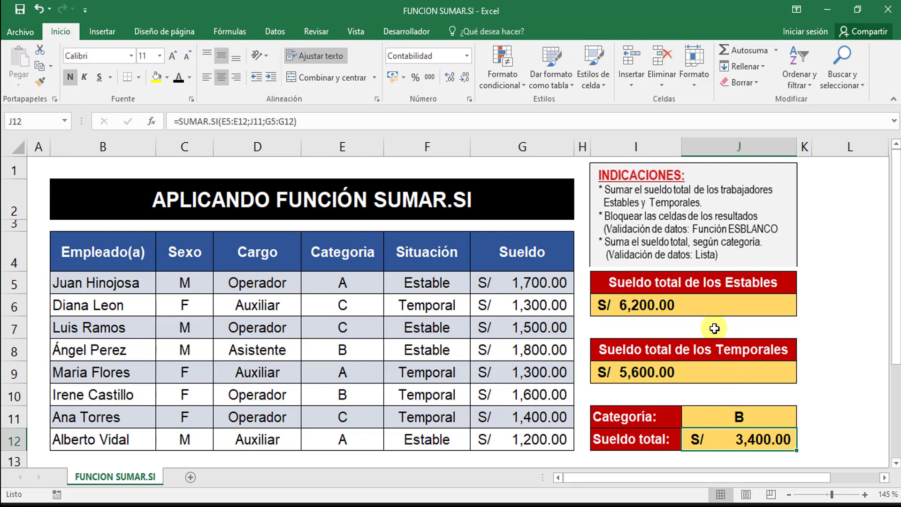
{"action": "left_click", "coordinate": [656, 307]}
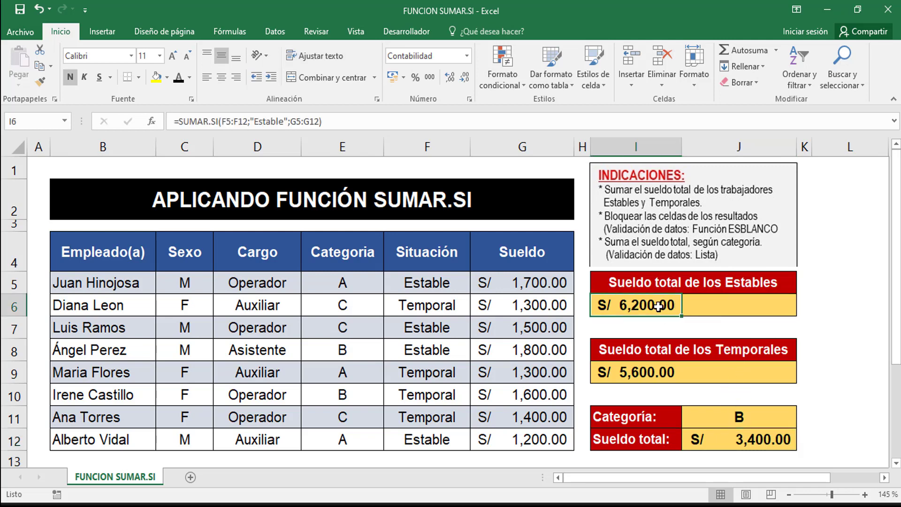
{"action": "left_click", "coordinate": [649, 370]}
{"action": "left_click", "coordinate": [697, 439]}
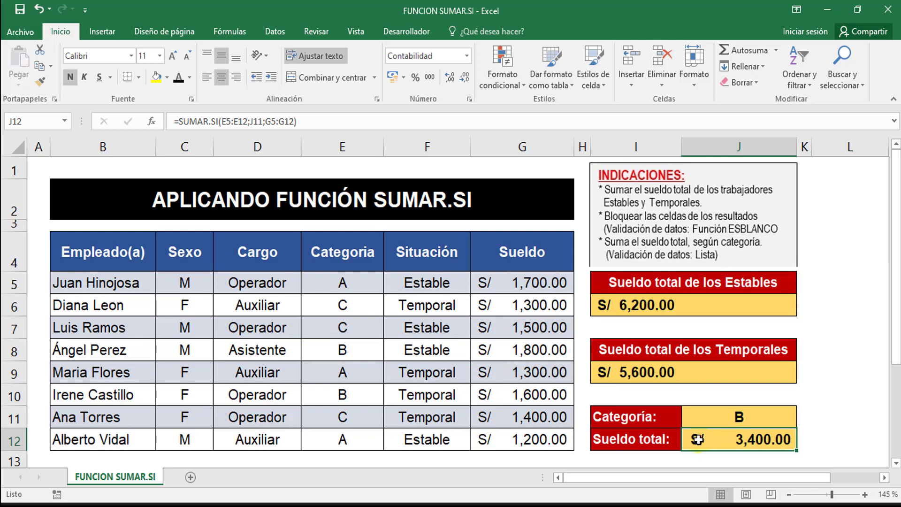
{"action": "left_click", "coordinate": [626, 306]}
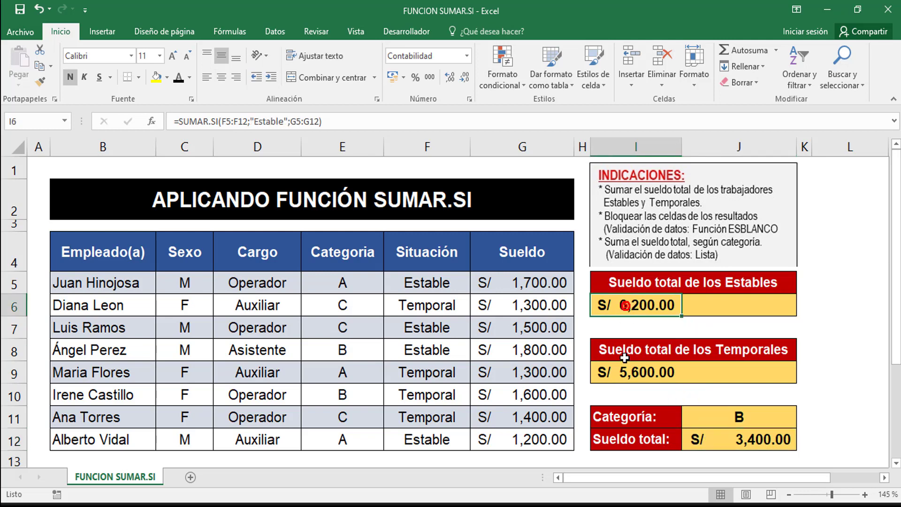
{"action": "left_click", "coordinate": [623, 372]}
{"action": "left_click", "coordinate": [707, 439]}
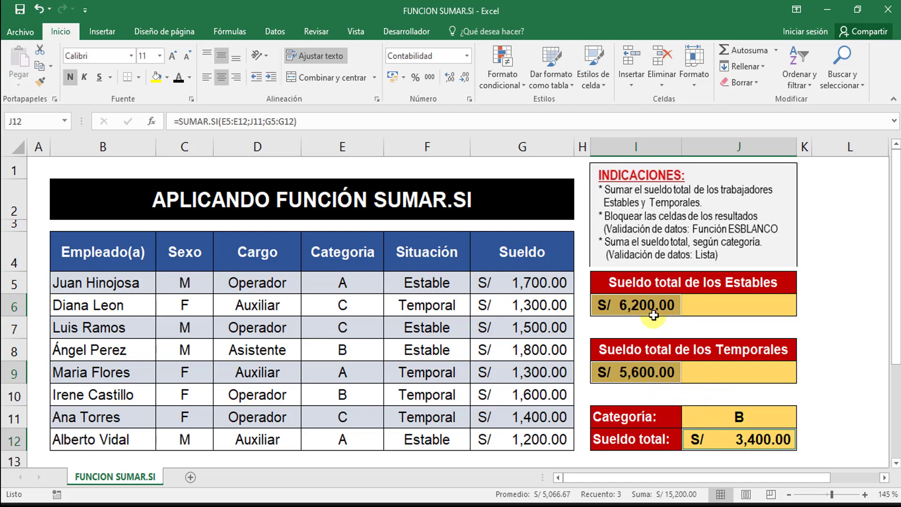
{"action": "left_click", "coordinate": [276, 31]}
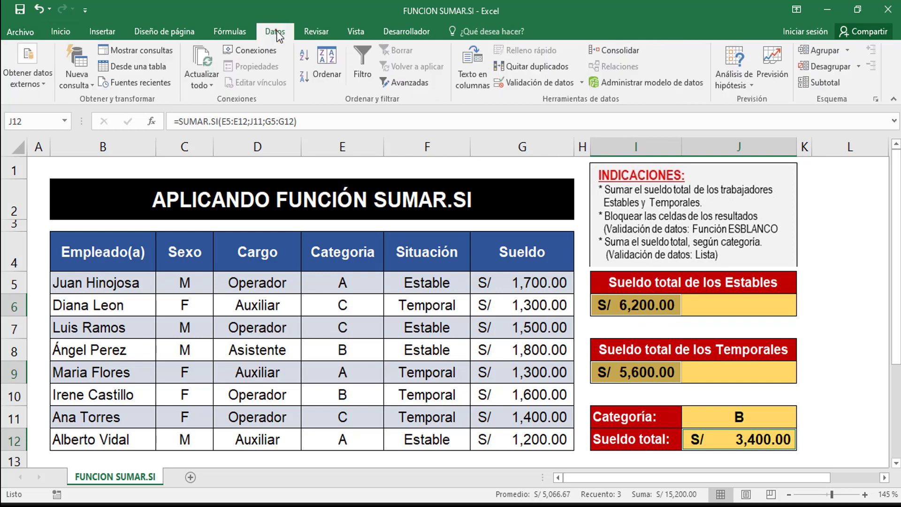
{"action": "left_click", "coordinate": [580, 82]}
{"action": "left_click", "coordinate": [553, 100]}
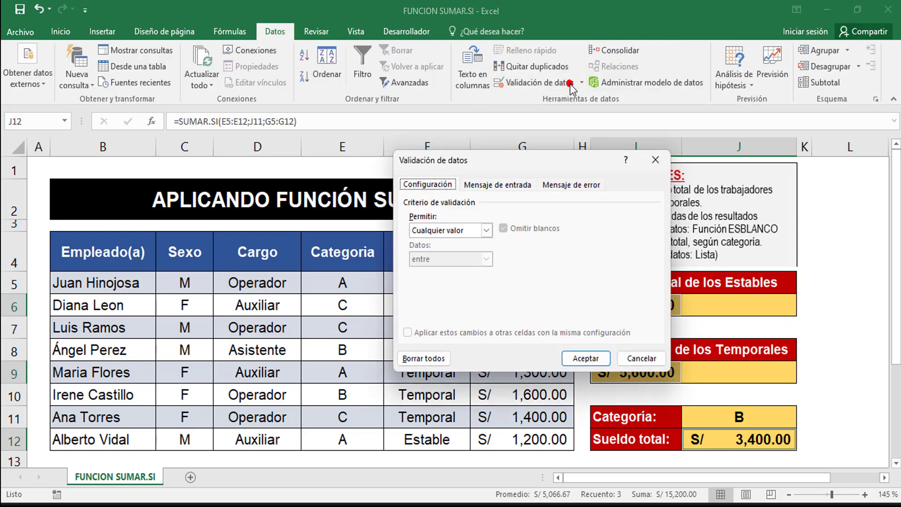
{"action": "left_click", "coordinate": [487, 230]}
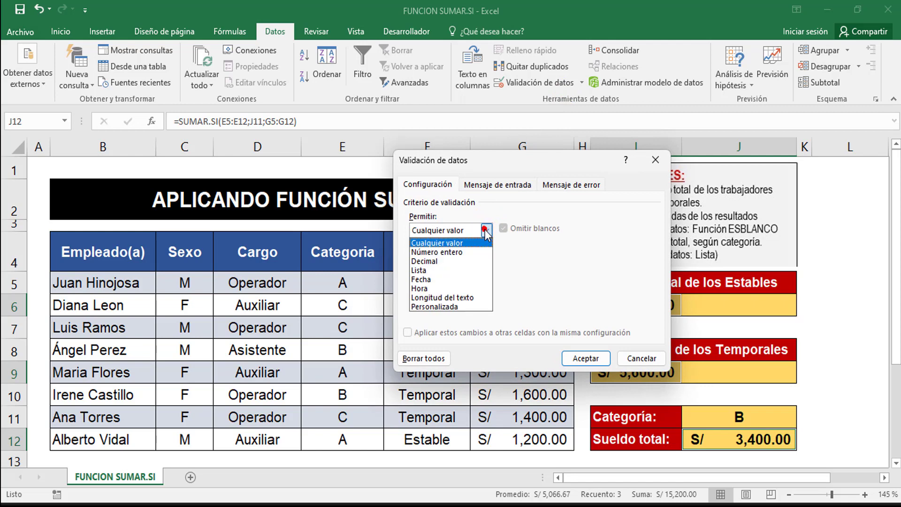
{"action": "left_click", "coordinate": [477, 308]}
- Enter ESBLANCO(L2) as the validation formula for the result cells, referencing the empty cell L2
{"action": "left_click", "coordinate": [459, 288]}
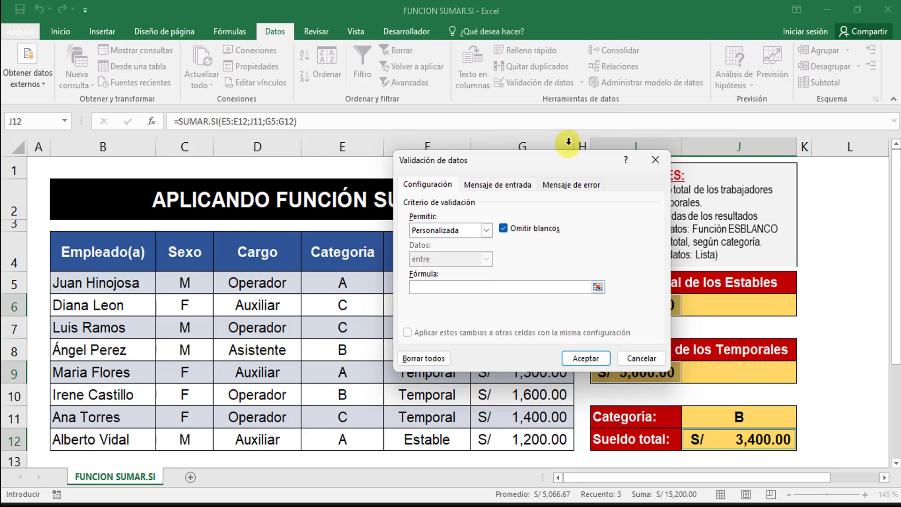
{"action": "left_click_drag", "start_coordinate": [556, 167], "coordinate": [477, 178]}
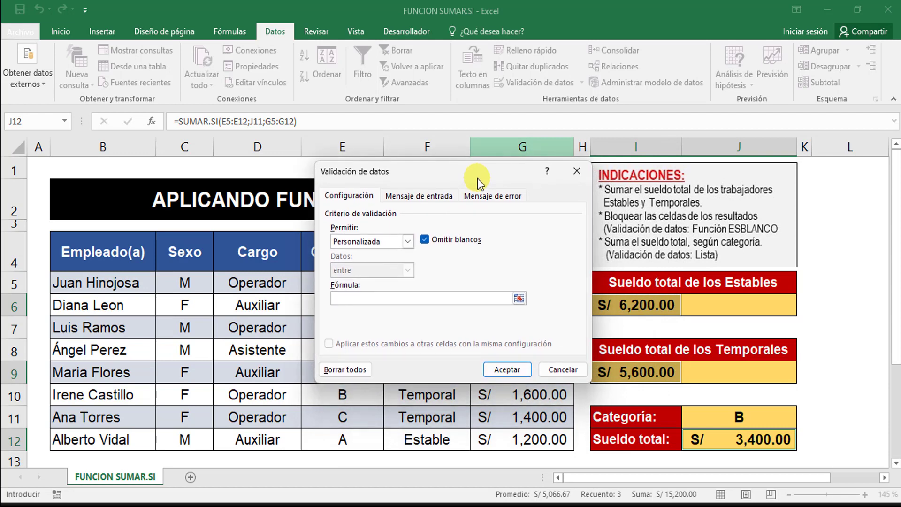
{"action": "left_click", "coordinate": [385, 305]}
{"action": "type", "text": "ES"}
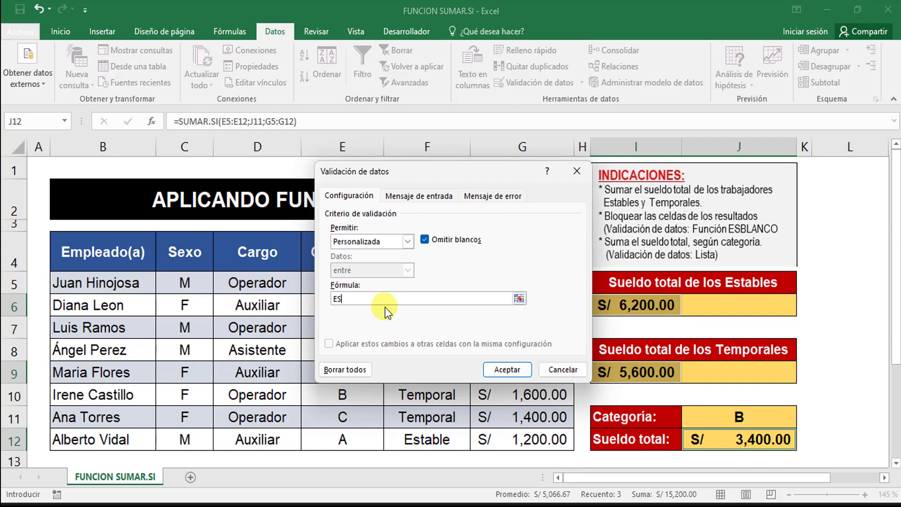
{"action": "type", "text": "BLANCO("}
{"action": "left_click", "coordinate": [835, 206]}
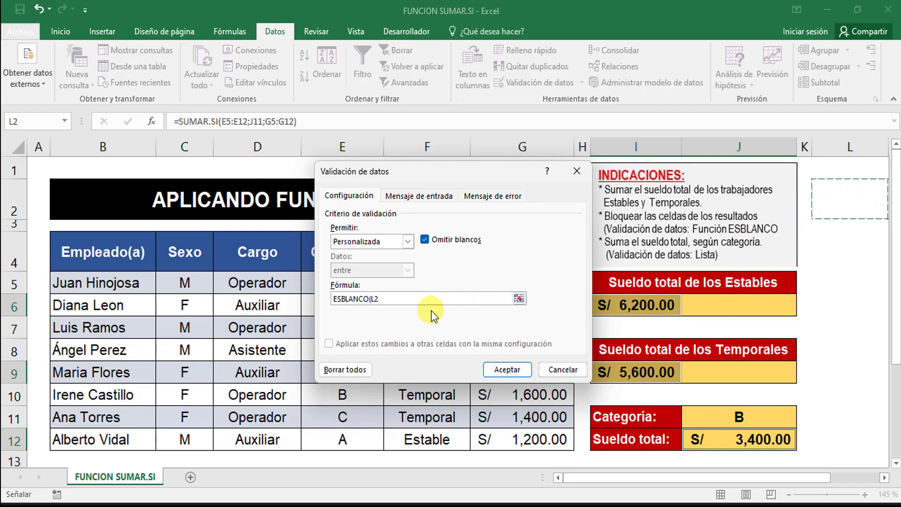
{"action": "type", "text": ")"}
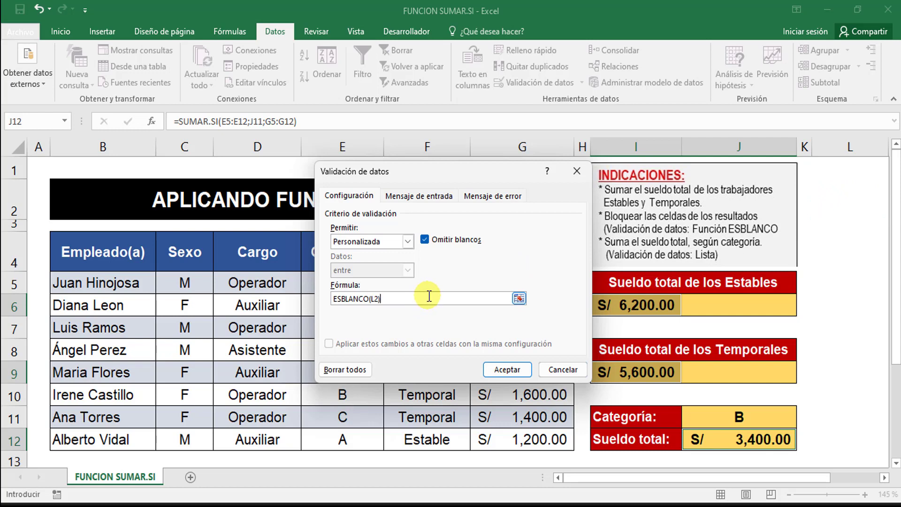
- Give the validation's error alert the title "ERROR:" and the message "No puedes modificar estos datos.", and apply the rule
{"action": "left_click", "coordinate": [494, 197]}
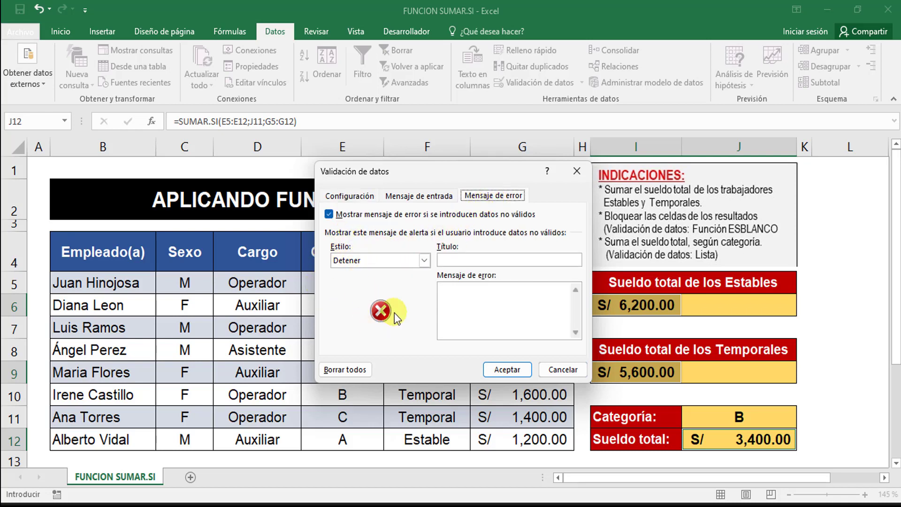
{"action": "left_click", "coordinate": [455, 259]}
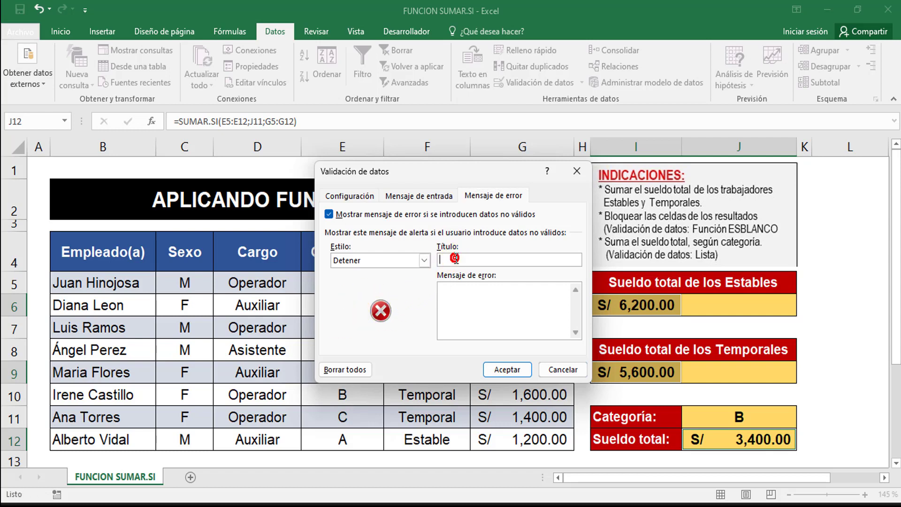
{"action": "type", "text": "ERROR:"}
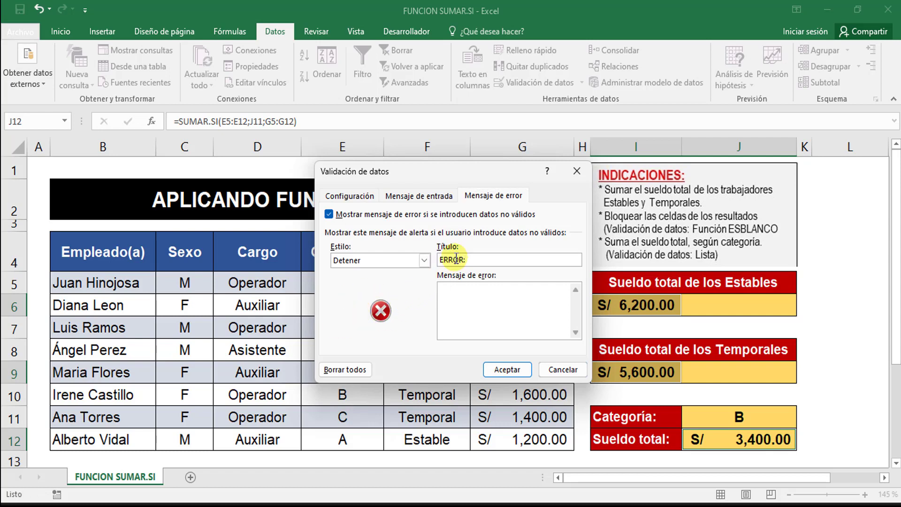
{"action": "left_click", "coordinate": [488, 313]}
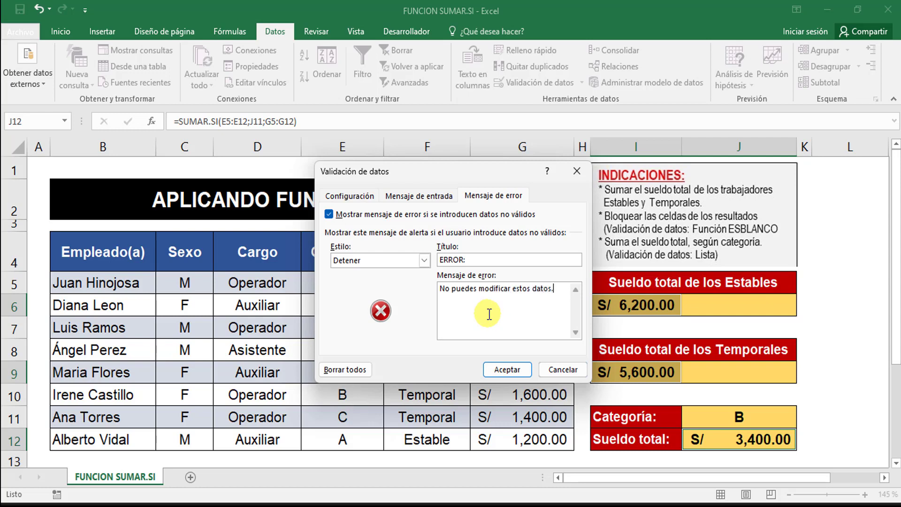
{"action": "left_click", "coordinate": [512, 368]}
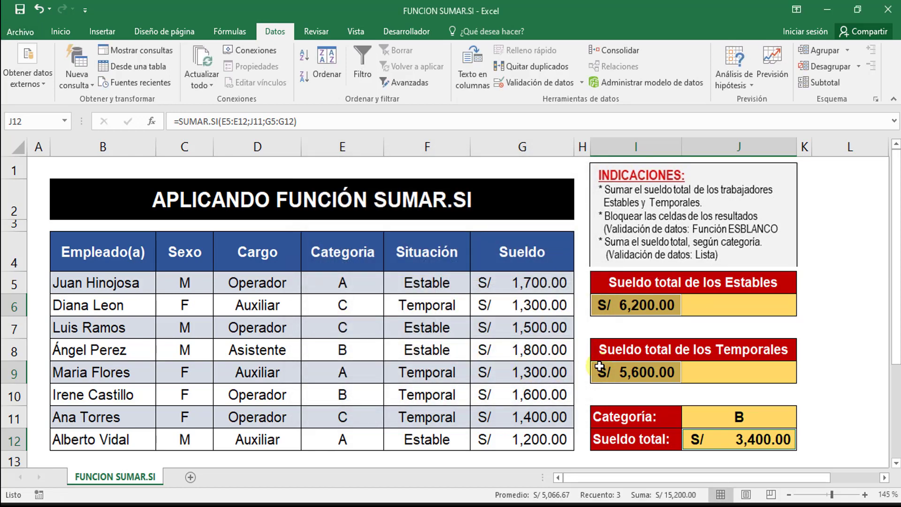
{"action": "left_click", "coordinate": [849, 307]}
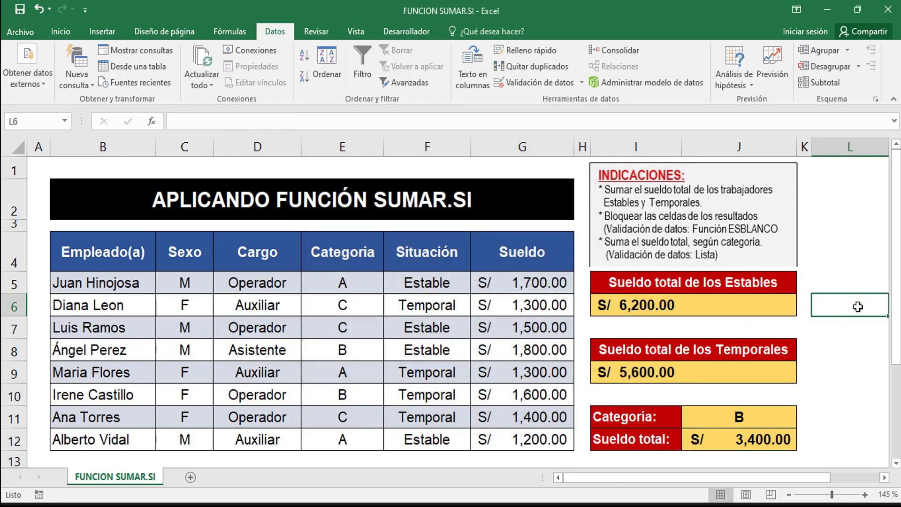
- Try to overwrite the Estables total in I6 with 324, 565456456 and vxvxcv, and cancel the entry
{"action": "left_click", "coordinate": [619, 305]}
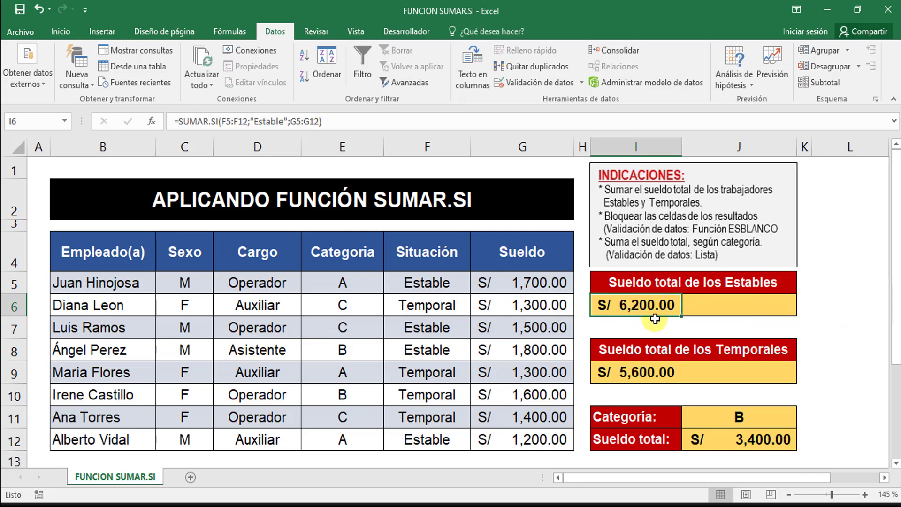
{"action": "type", "text": "324"}
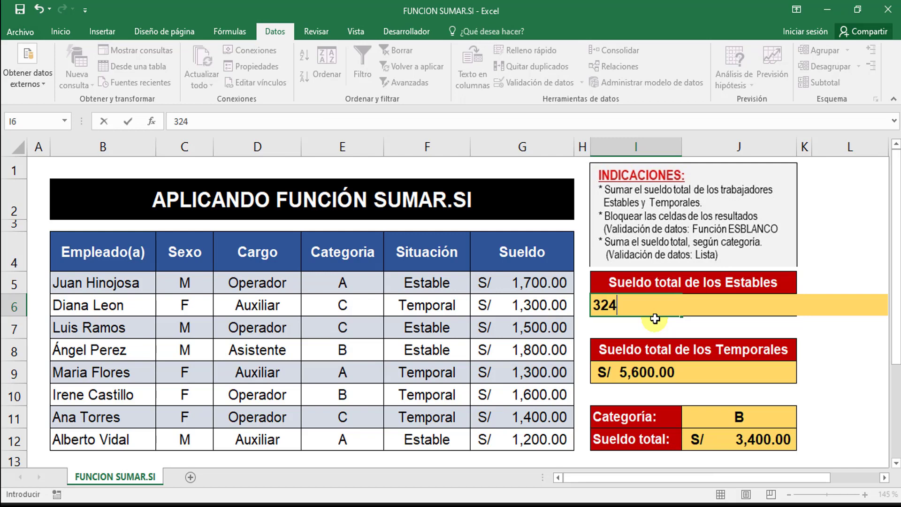
{"action": "key", "text": "Return"}
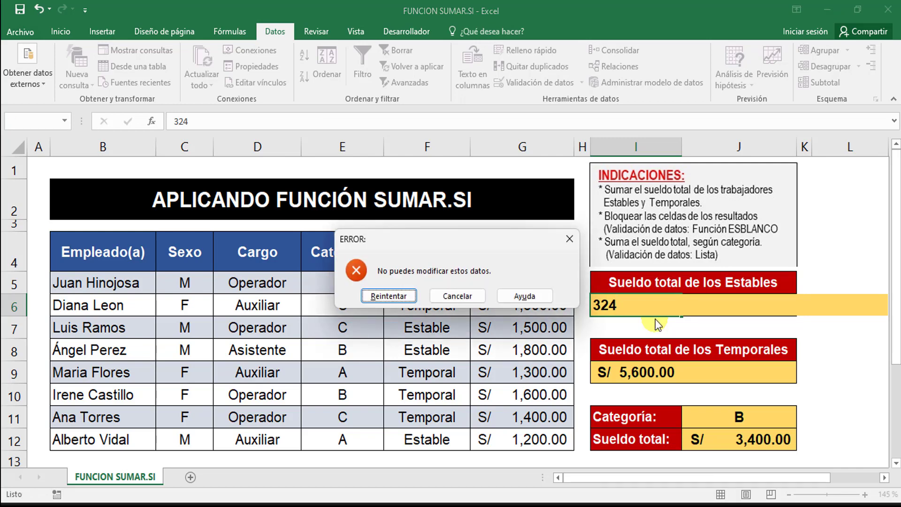
{"action": "mouse_move", "coordinate": [486, 243]}
{"action": "left_mouse_down"}
{"action": "mouse_move", "coordinate": [505, 226]}
{"action": "mouse_move", "coordinate": [497, 243]}
{"action": "left_mouse_up"}
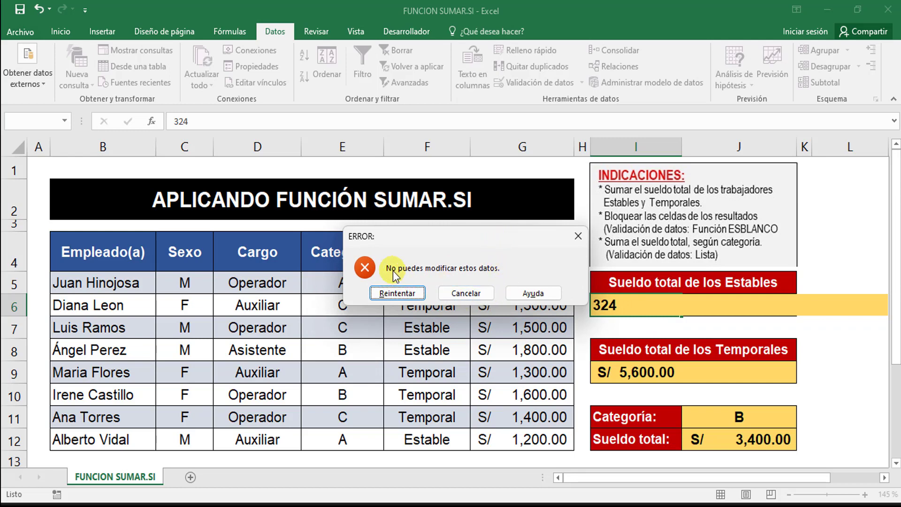
{"action": "left_click", "coordinate": [416, 291]}
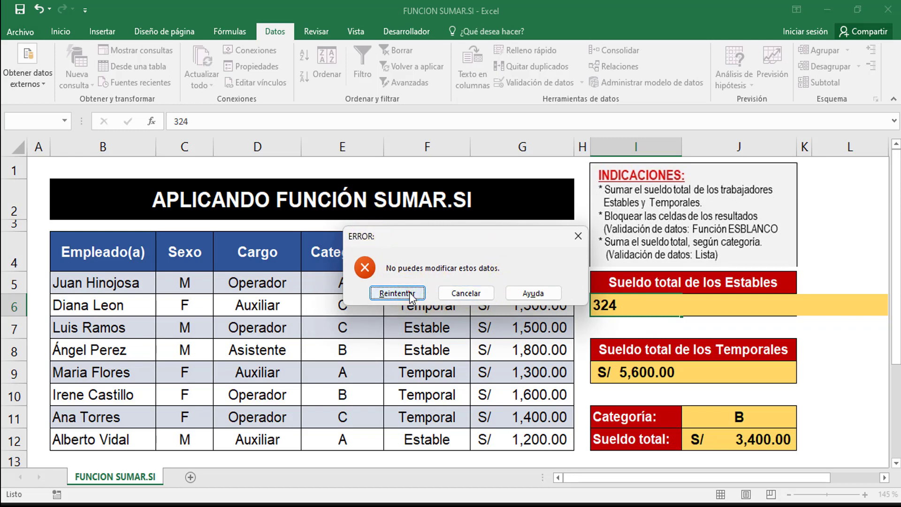
{"action": "type", "text": "565456456"}
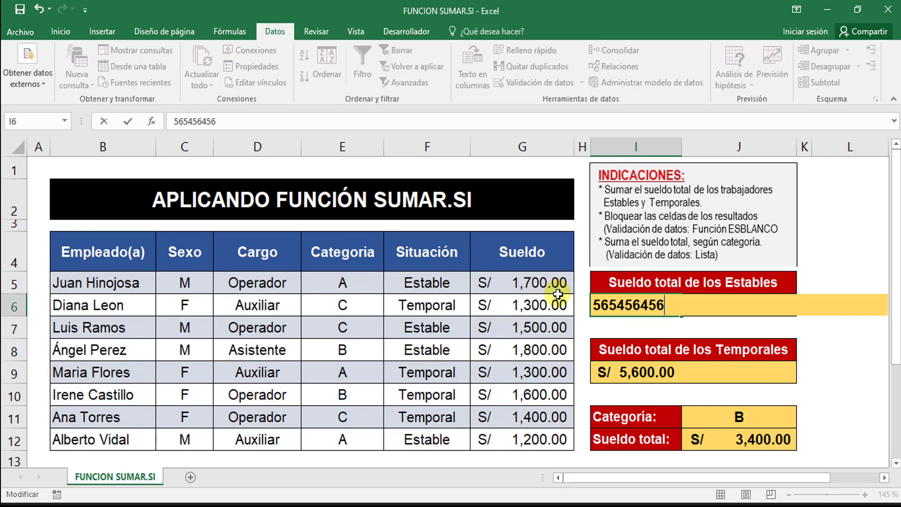
{"action": "key", "text": "Return"}
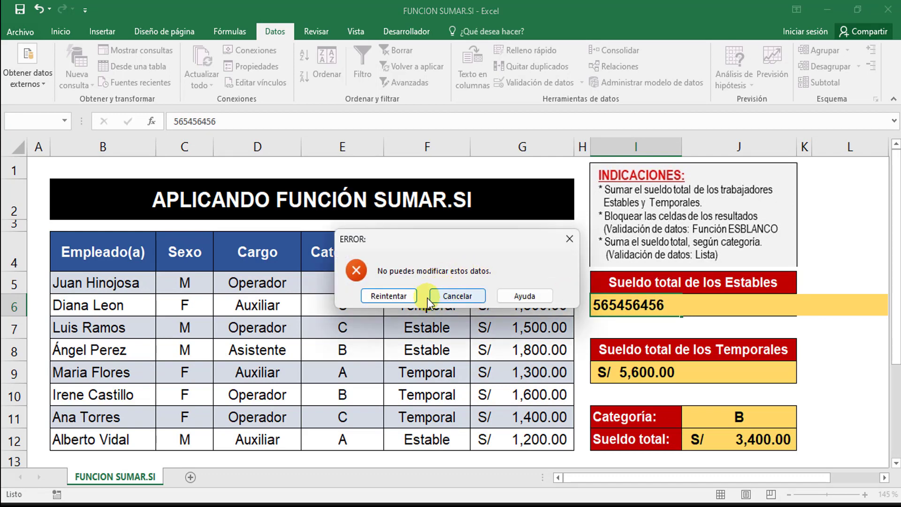
{"action": "left_click", "coordinate": [385, 295]}
{"action": "type", "text": "vxvxcv"}
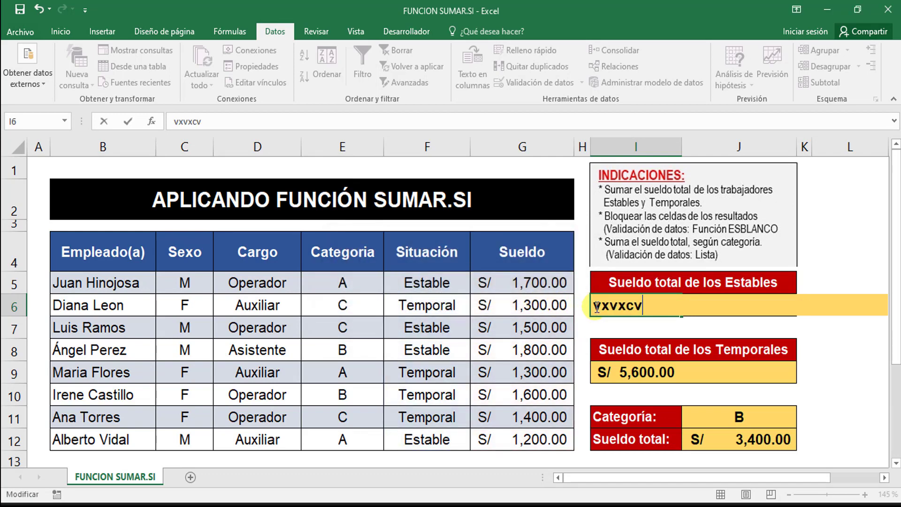
{"action": "key", "text": "Return"}
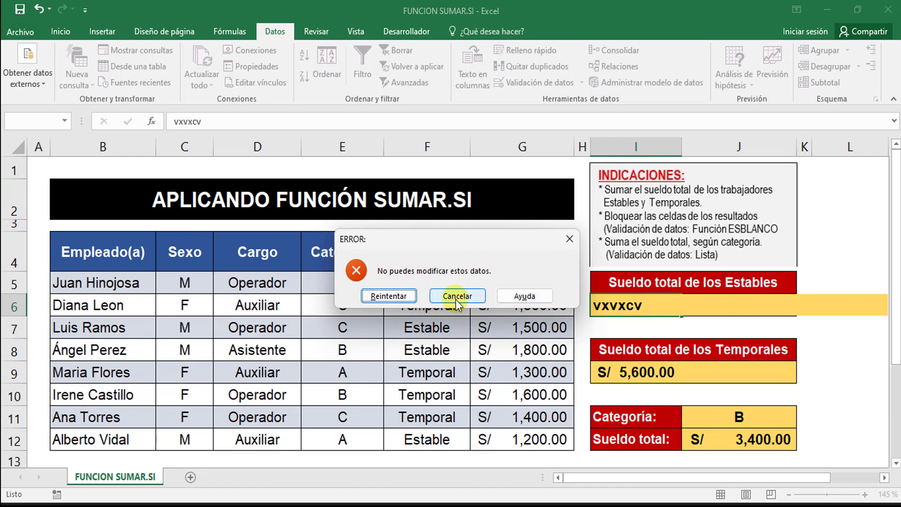
{"action": "left_click", "coordinate": [455, 296]}
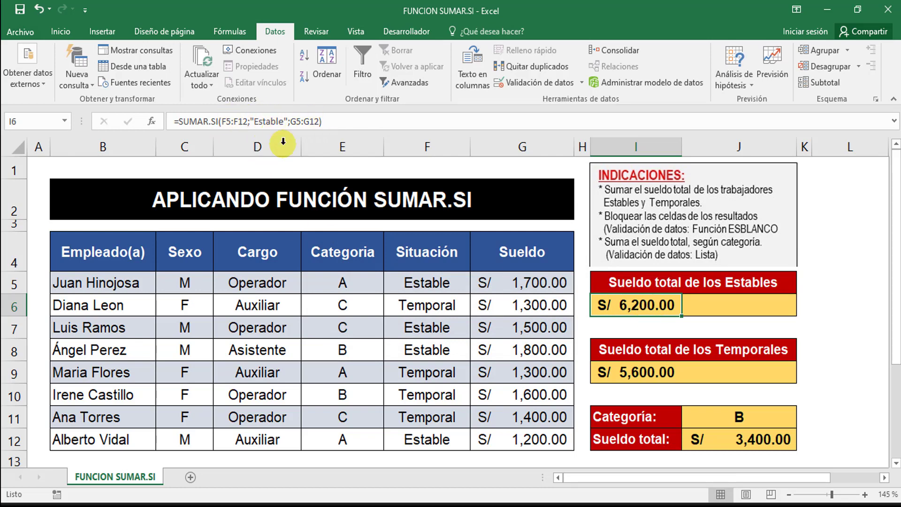
- Try to overwrite the Temporales total in I9 with sdfs, and cancel the entry
{"action": "left_click", "coordinate": [631, 373]}
{"action": "type", "text": "sdfs"}
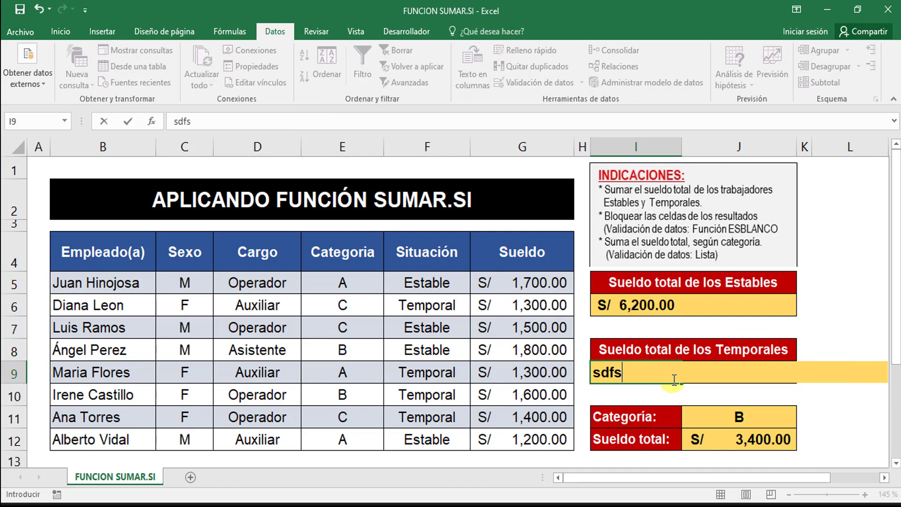
{"action": "key", "text": "Return"}
{"action": "left_click", "coordinate": [464, 295]}
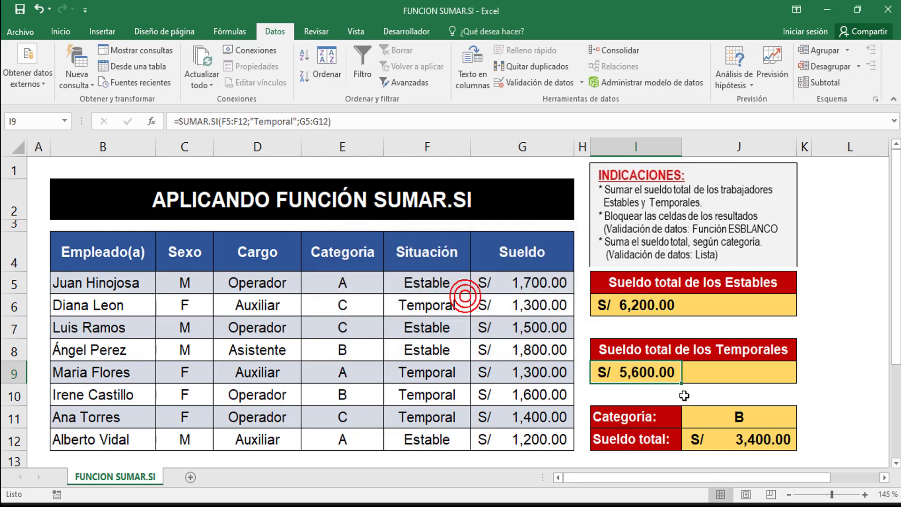
- Try to overwrite the category's salary total in J12 with dfgsf, and cancel the entry
{"action": "left_click", "coordinate": [769, 439]}
{"action": "type", "text": "dfgsf"}
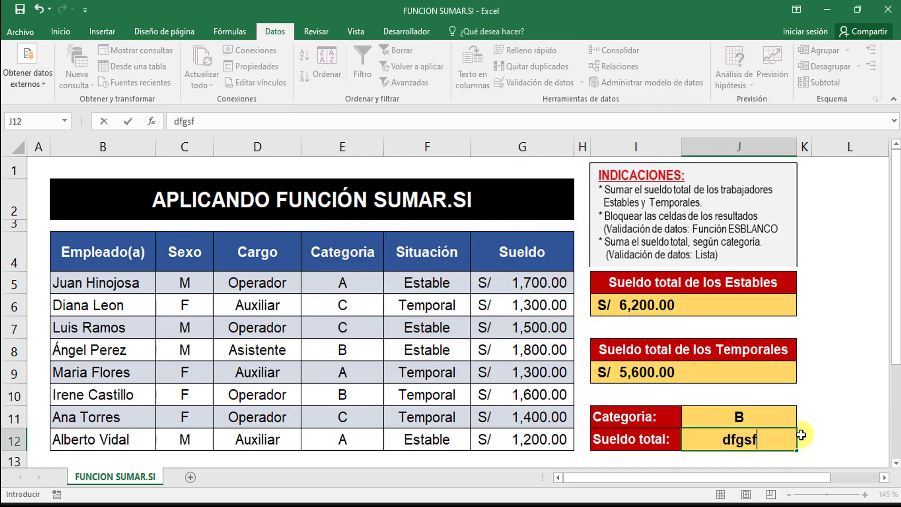
{"action": "key", "text": "Return"}
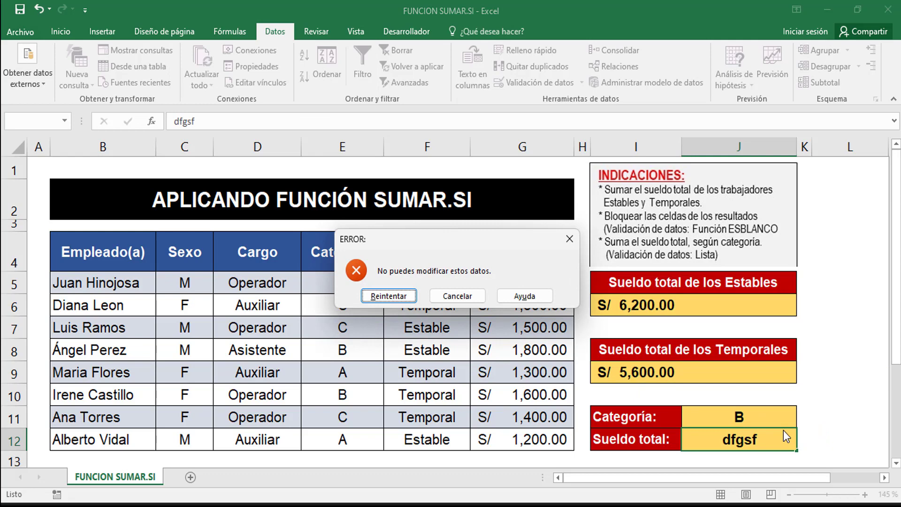
{"action": "left_click", "coordinate": [459, 296]}
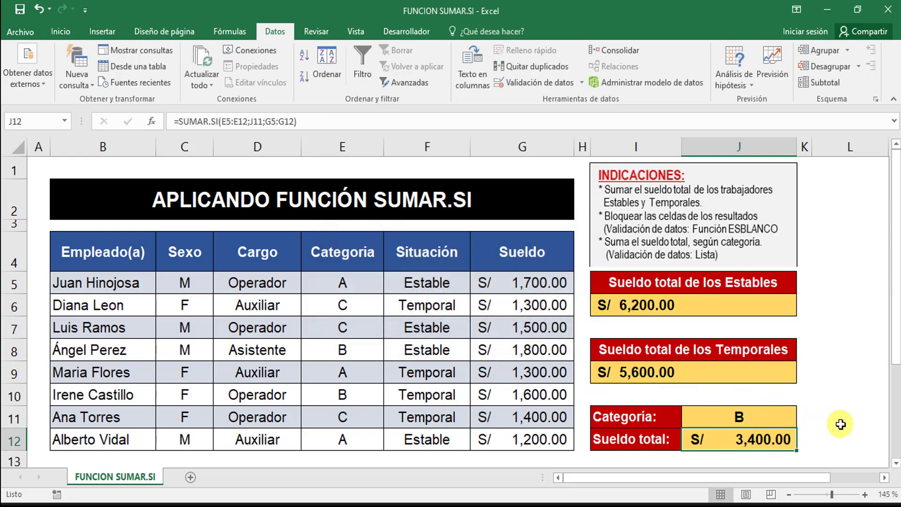
- Switch the category in J11 to A, B and finally C from its validation list to test the salary total
{"action": "left_click", "coordinate": [739, 417]}
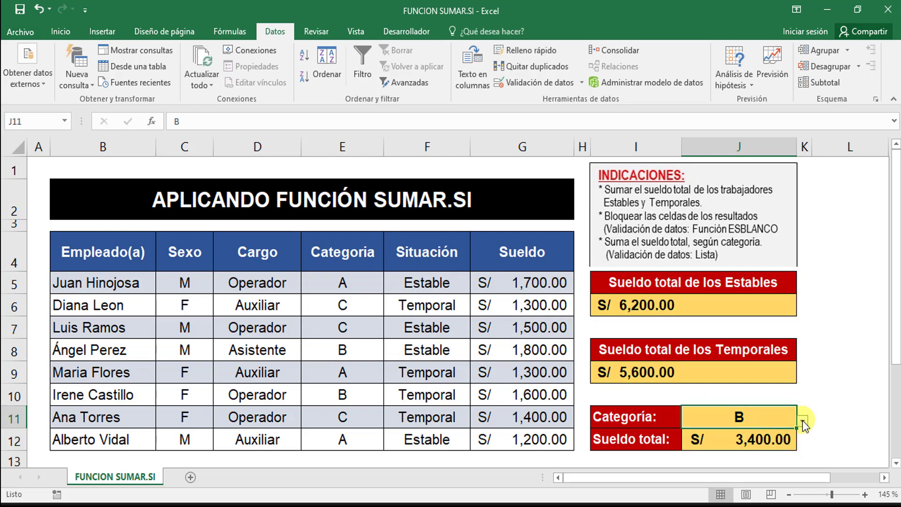
{"action": "left_click", "coordinate": [801, 420]}
{"action": "left_click", "coordinate": [782, 435]}
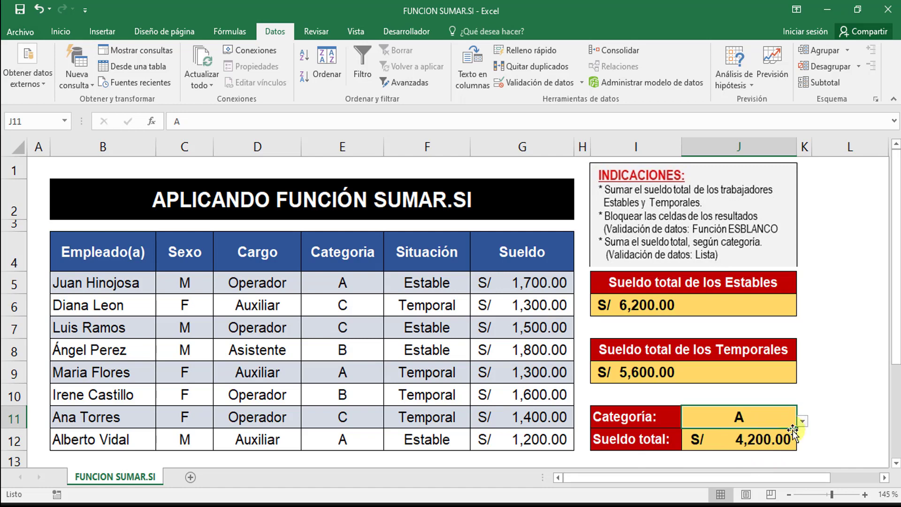
{"action": "left_click", "coordinate": [802, 421]}
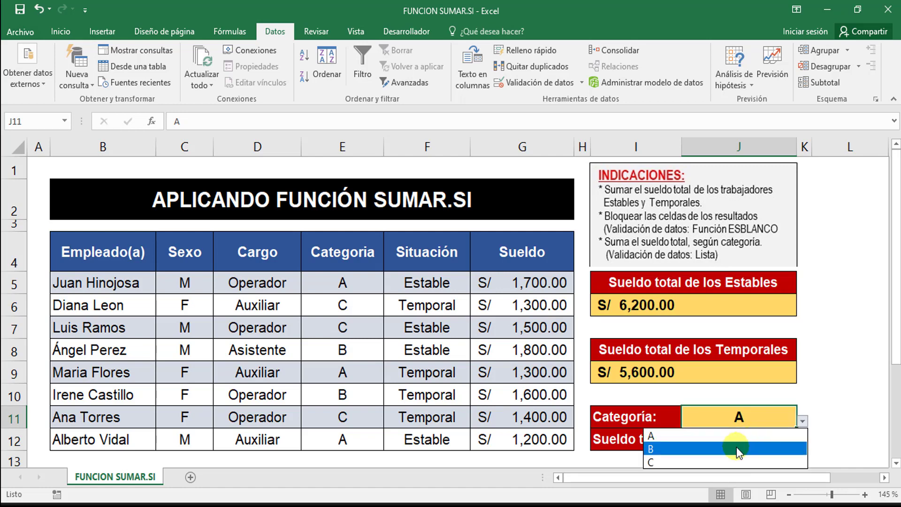
{"action": "left_click", "coordinate": [736, 448]}
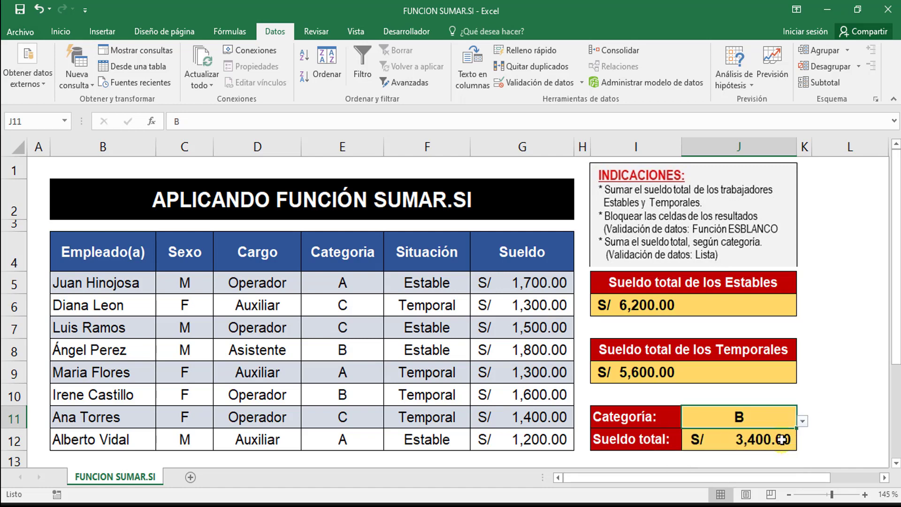
{"action": "left_click", "coordinate": [802, 421]}
{"action": "left_click", "coordinate": [802, 421]}
{"action": "left_click", "coordinate": [699, 459]}
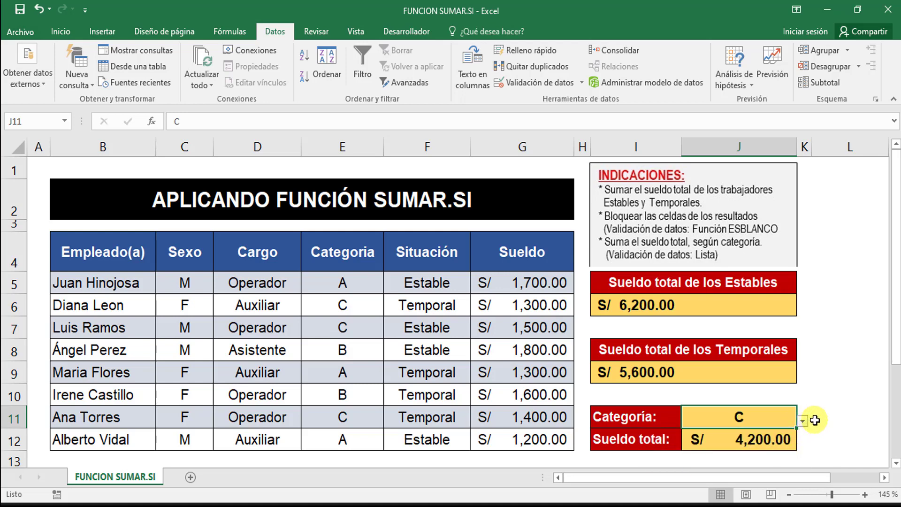
{"action": "left_click", "coordinate": [832, 391]}
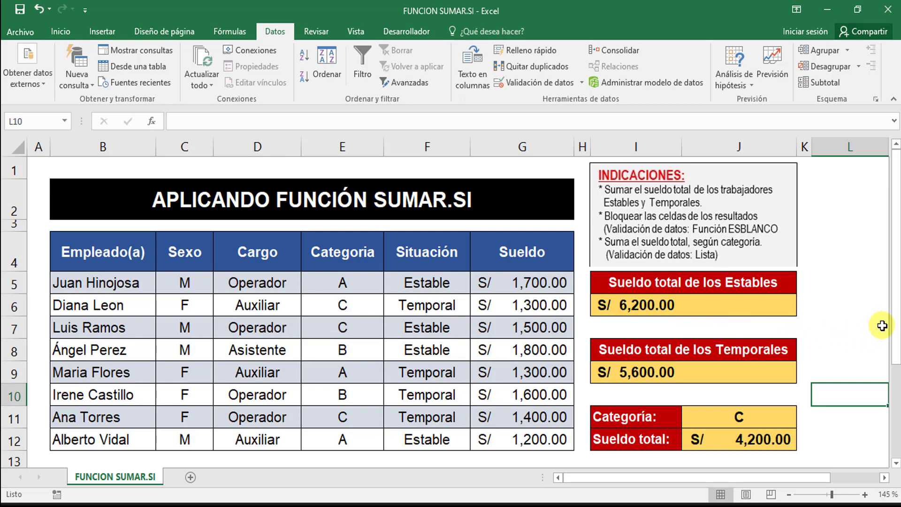
{"action": "left_click", "coordinate": [874, 290]}
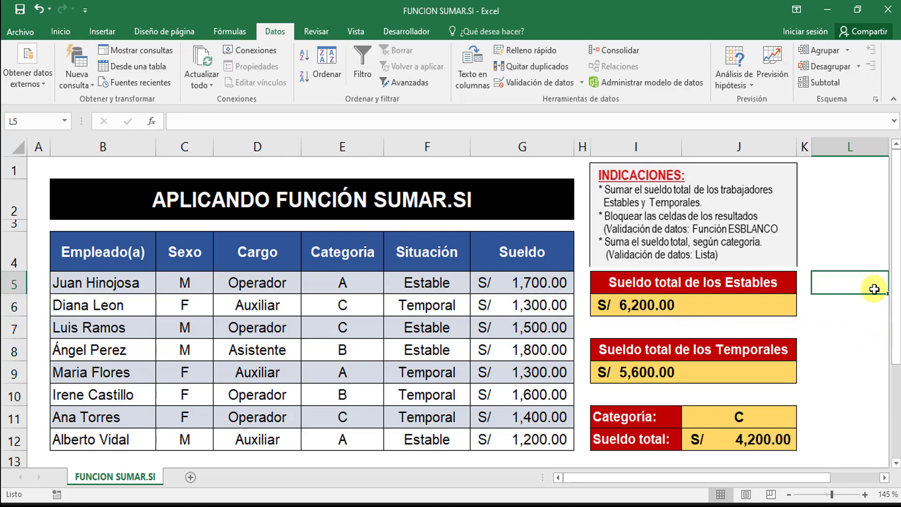